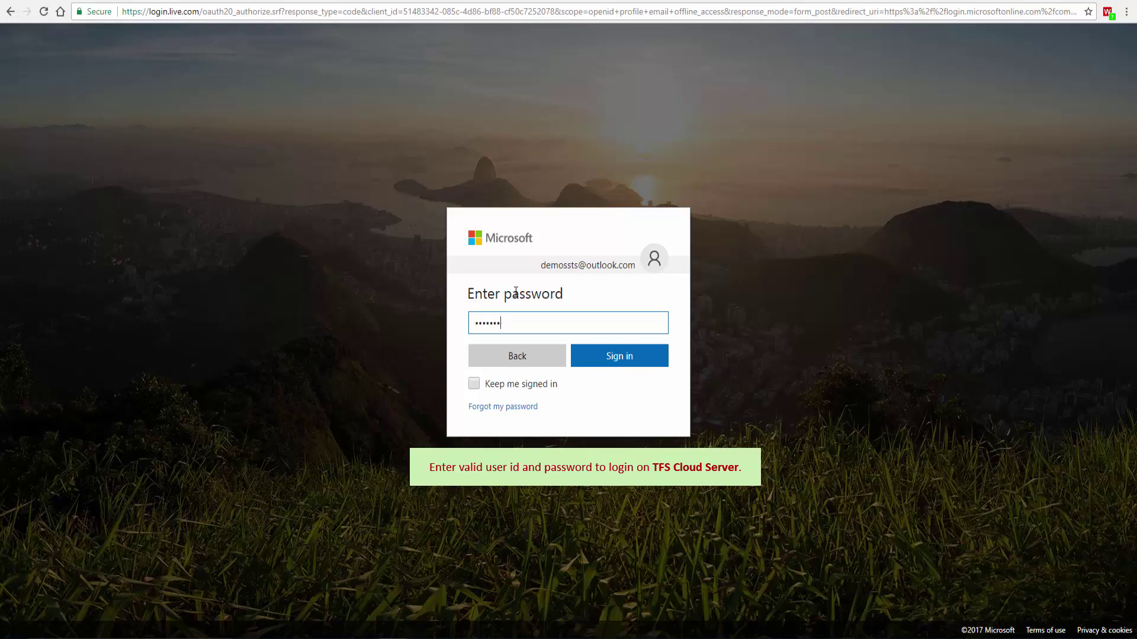
- Submit the account password to sign in to Visual Studio Team Services
key("Return")
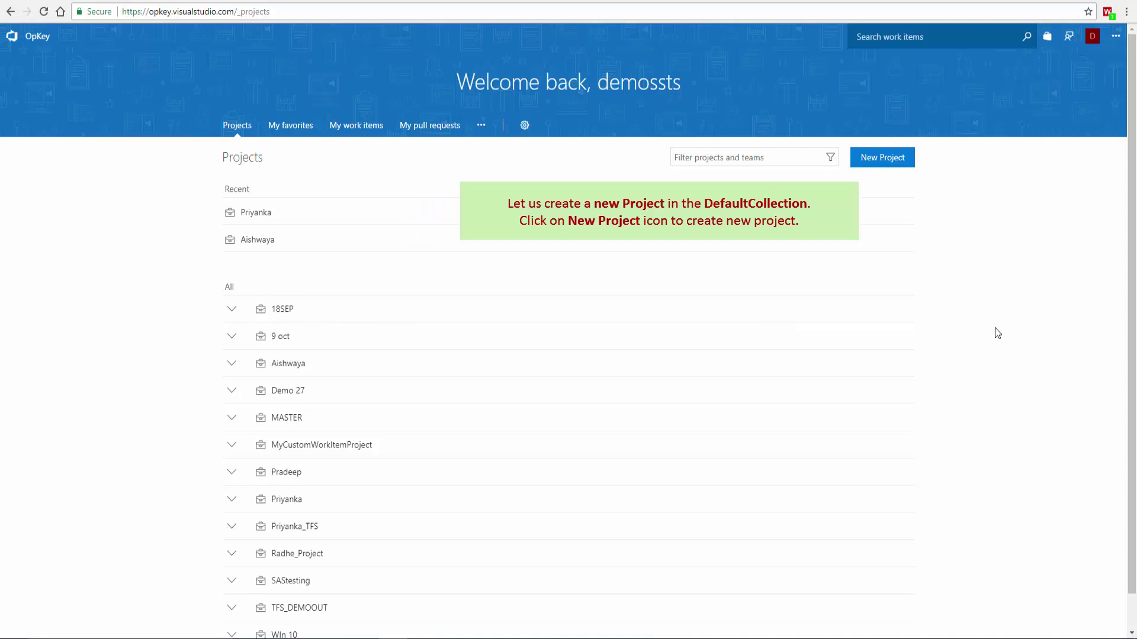
- Create project SaaS_TFS_Cloud, described 'This is my first TFS Cloud project on SaaS', using Team Foundation Version Control and Agile
left_click(885, 159)
type("S")
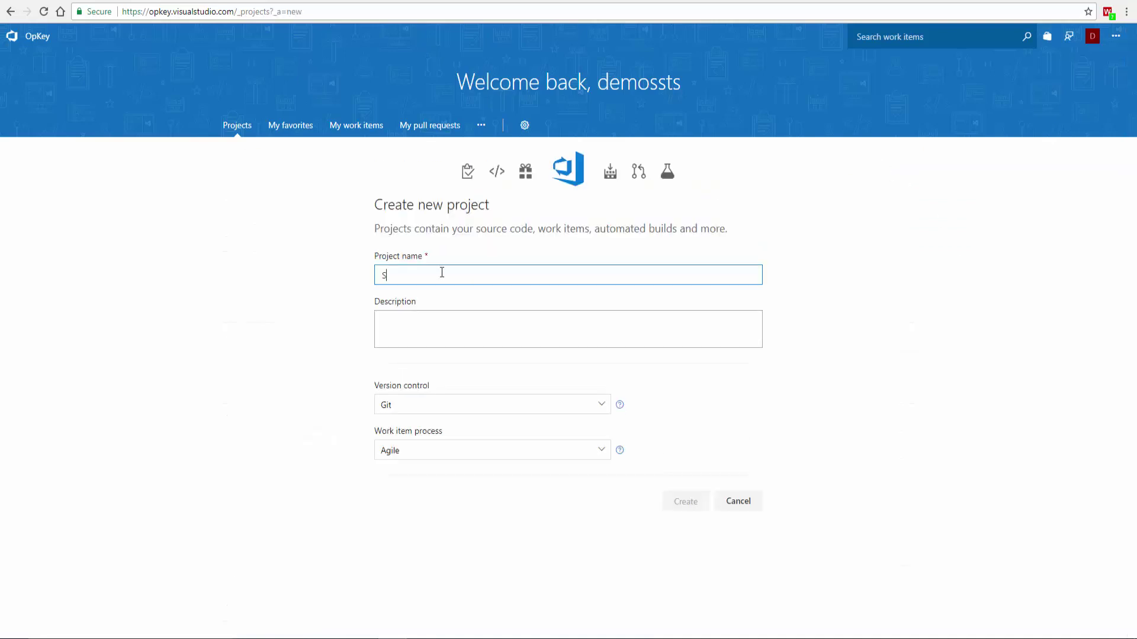
type("aaS_TFS")
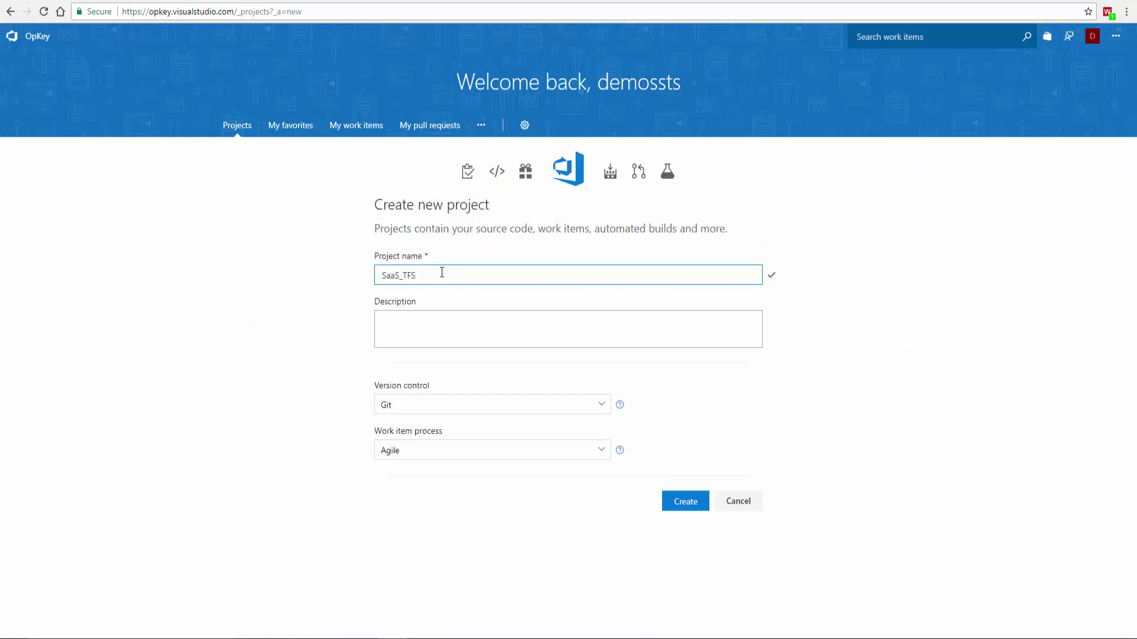
type("_Cloud")
left_click(421, 338)
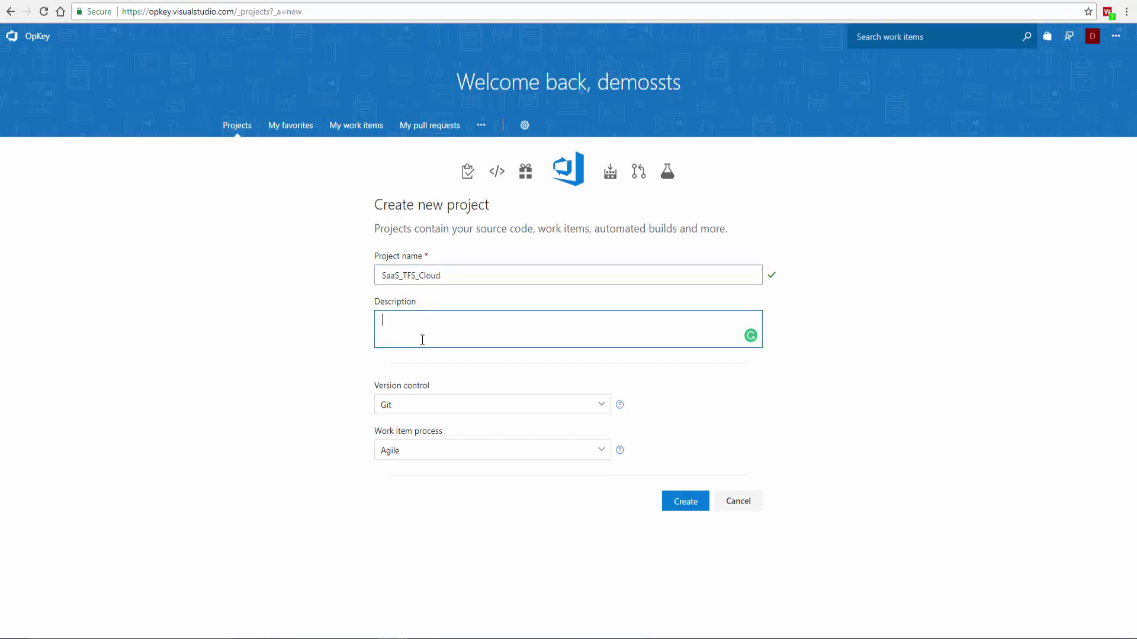
type("This is my first ")
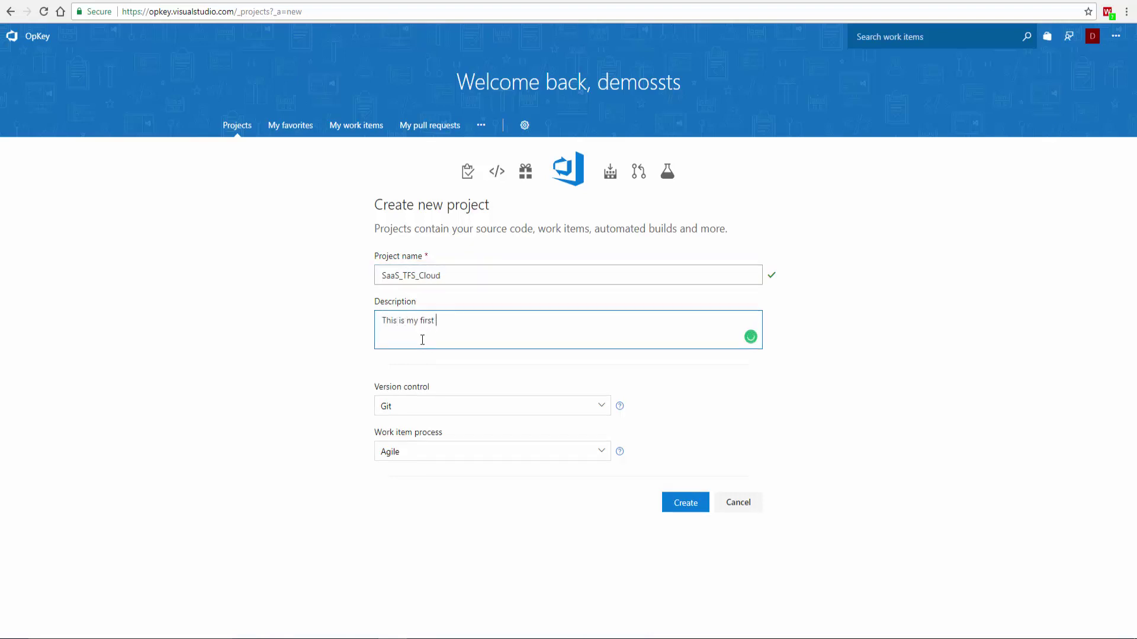
type("TFS Cloud project on SaaS.")
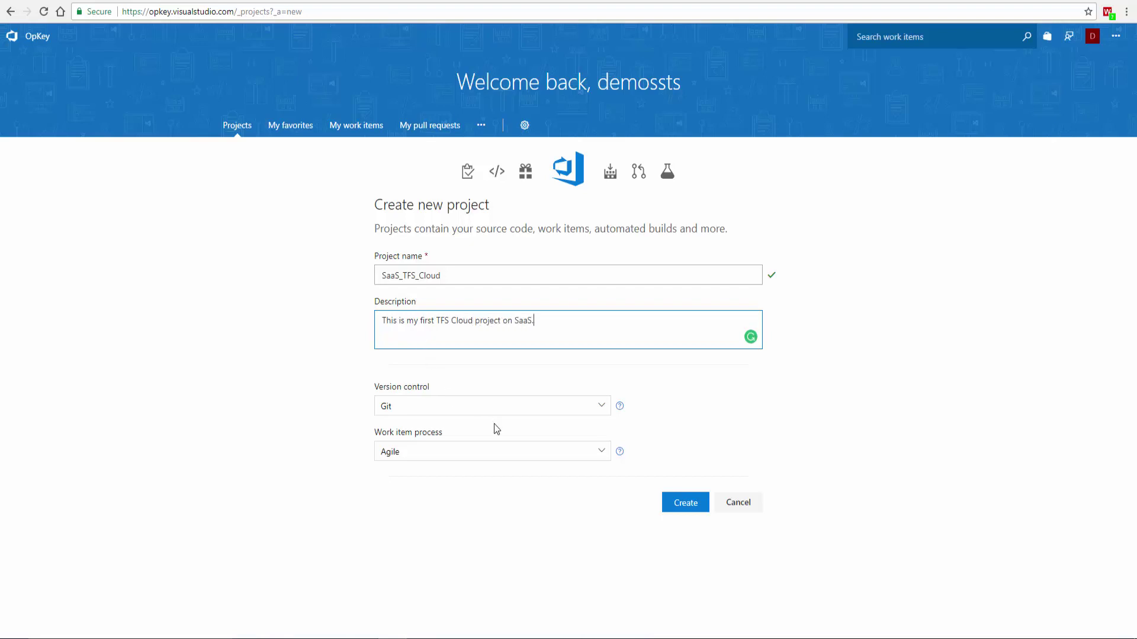
left_click(508, 408)
left_click(504, 447)
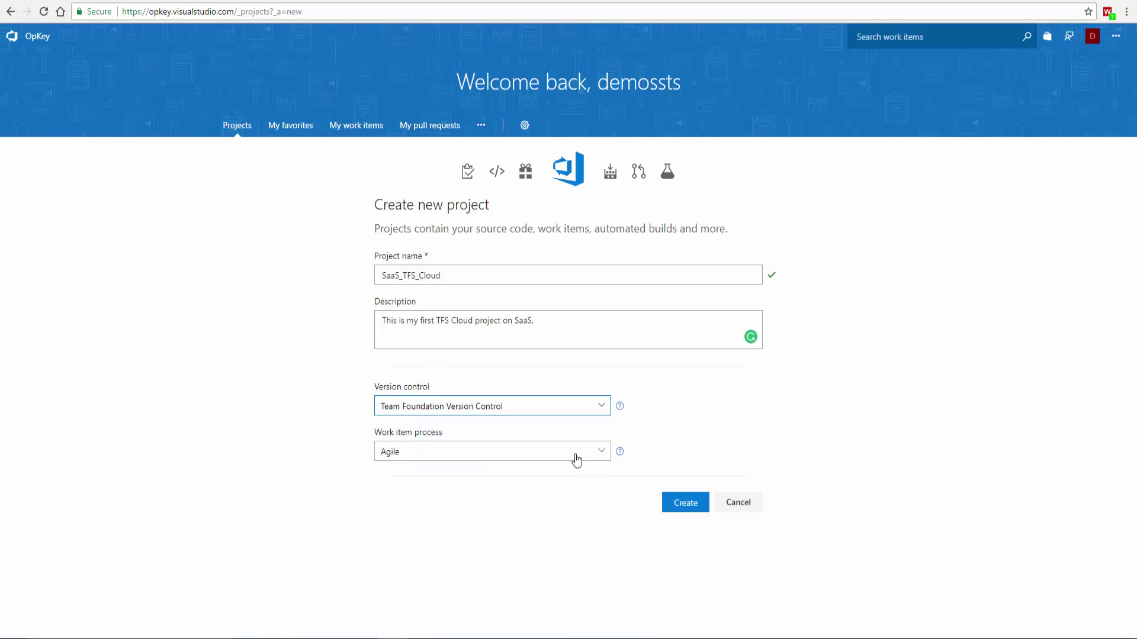
left_click(574, 452)
left_click(576, 459)
left_click(684, 501)
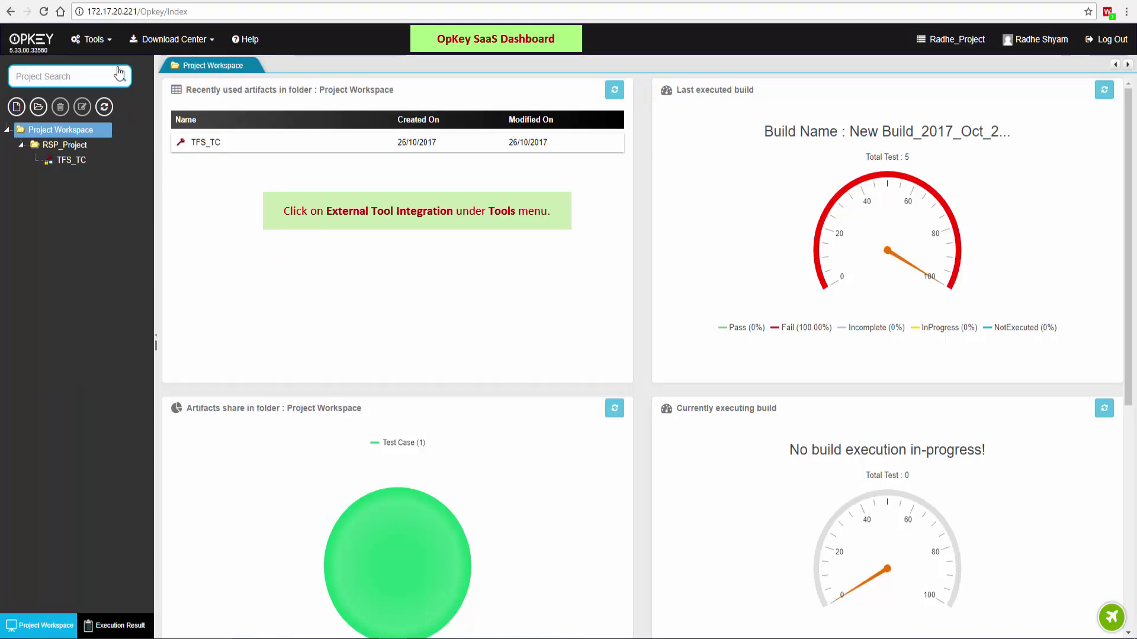
left_click(107, 39)
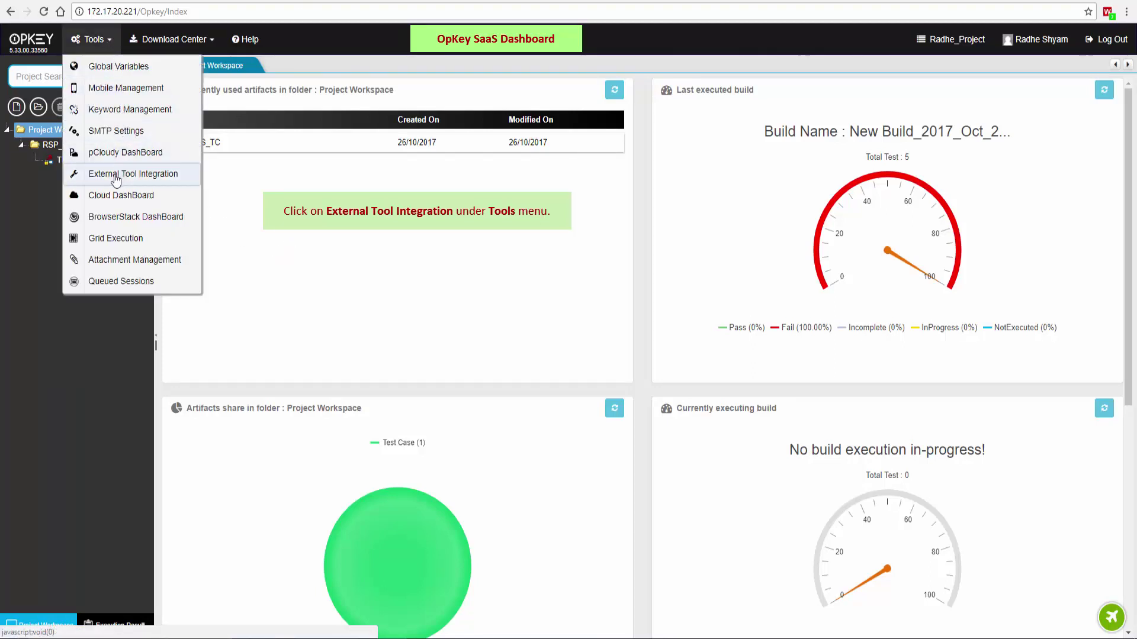
left_click(142, 174)
left_click(660, 260)
type("https://")
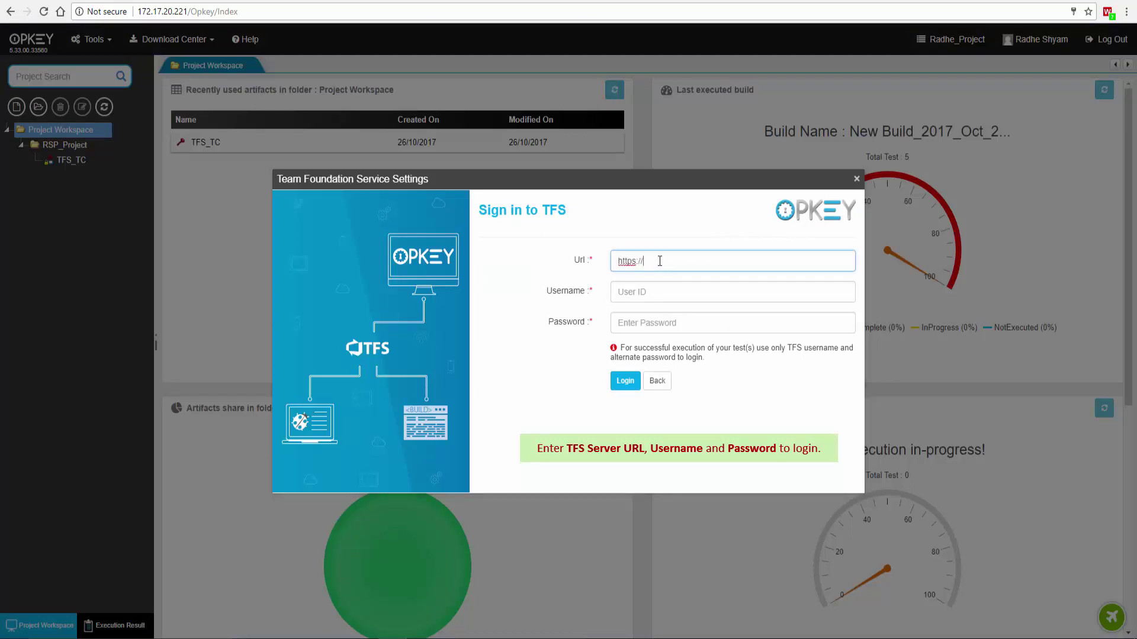
type("opkey.visualstud")
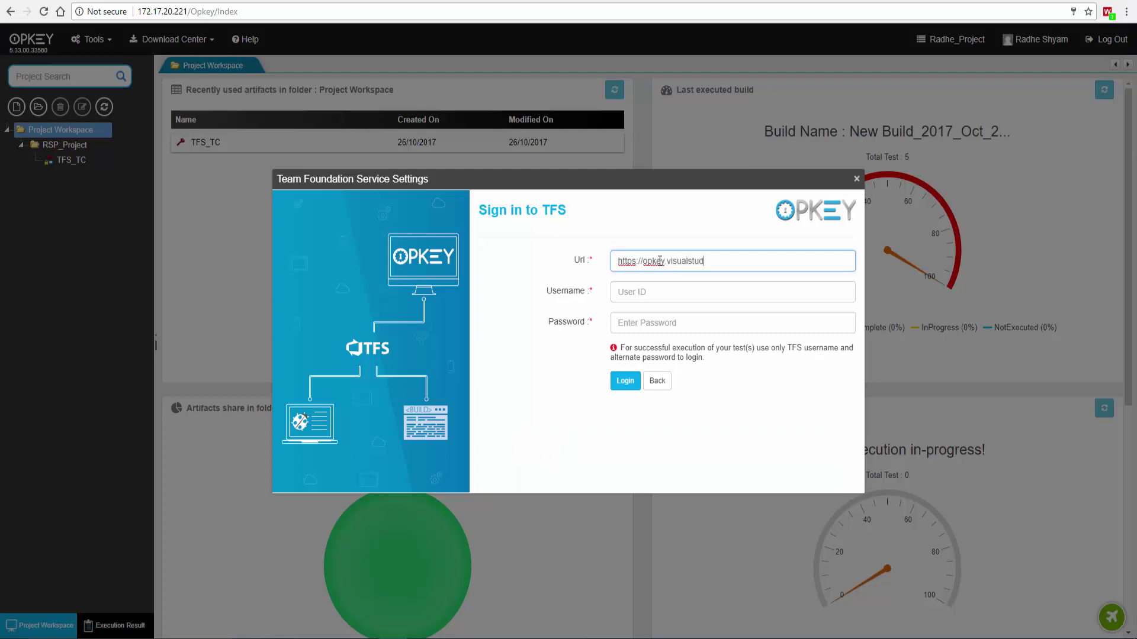
type("io.com")
key("Tab")
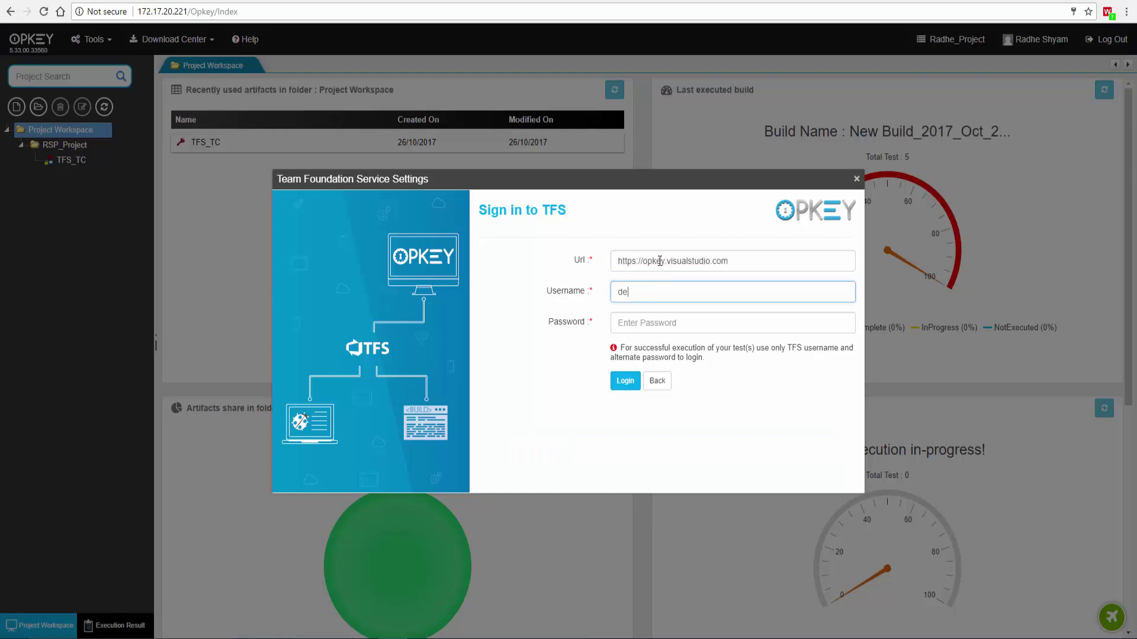
key("Tab")
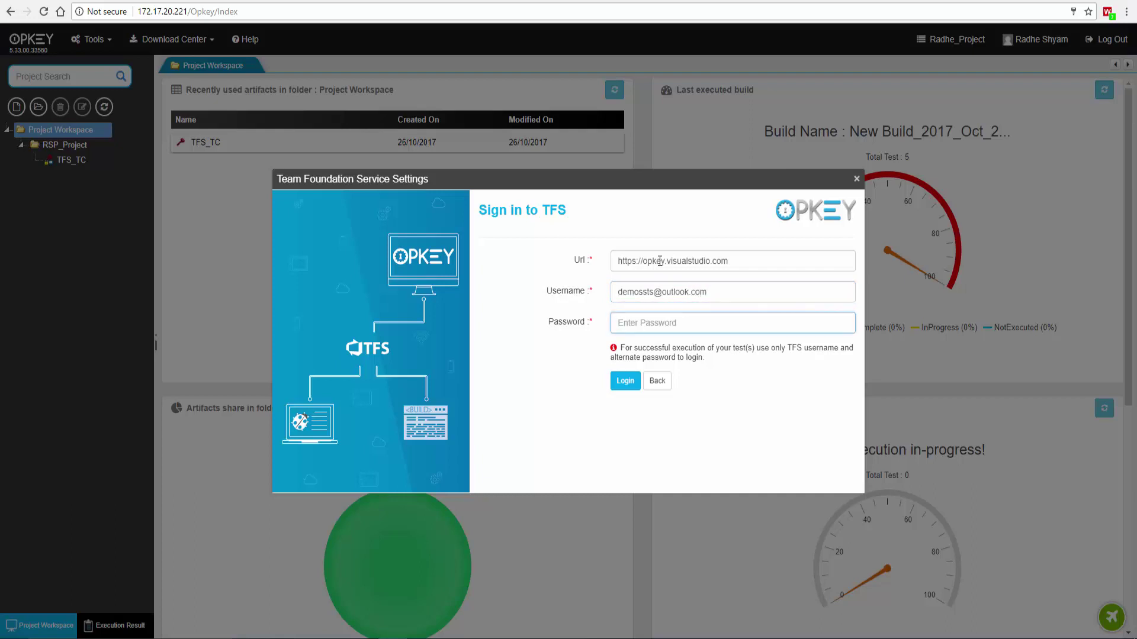
type("••")
left_click(625, 380)
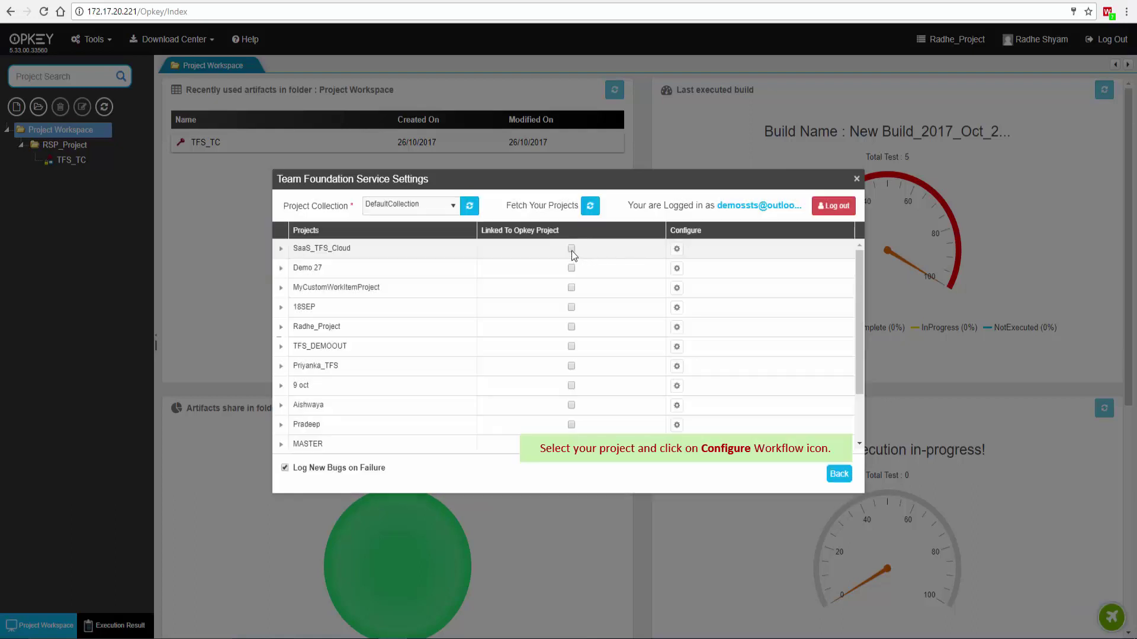
- Link SaaS_TFS_Cloud to the OpKey project and save the changes when closing the settings
left_click(571, 249)
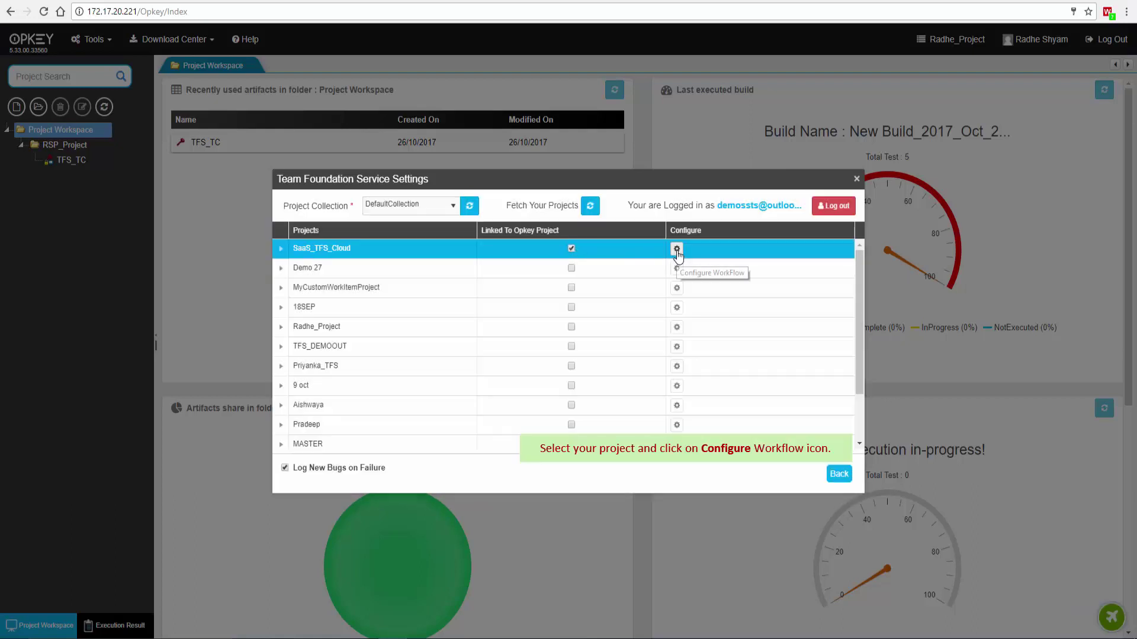
left_click(856, 178)
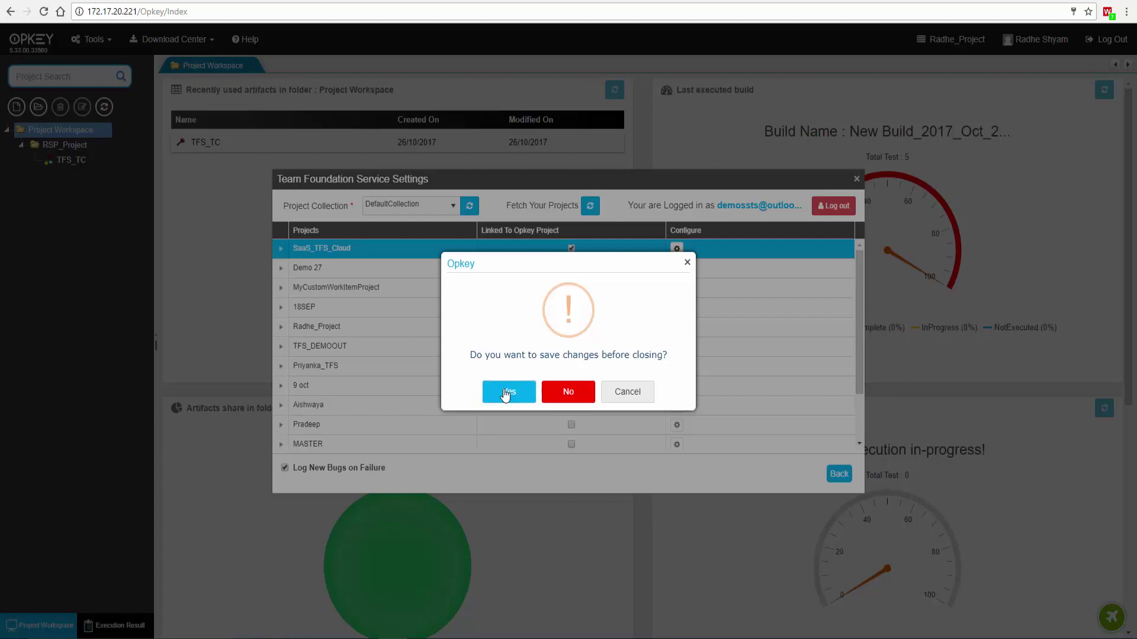
left_click(508, 399)
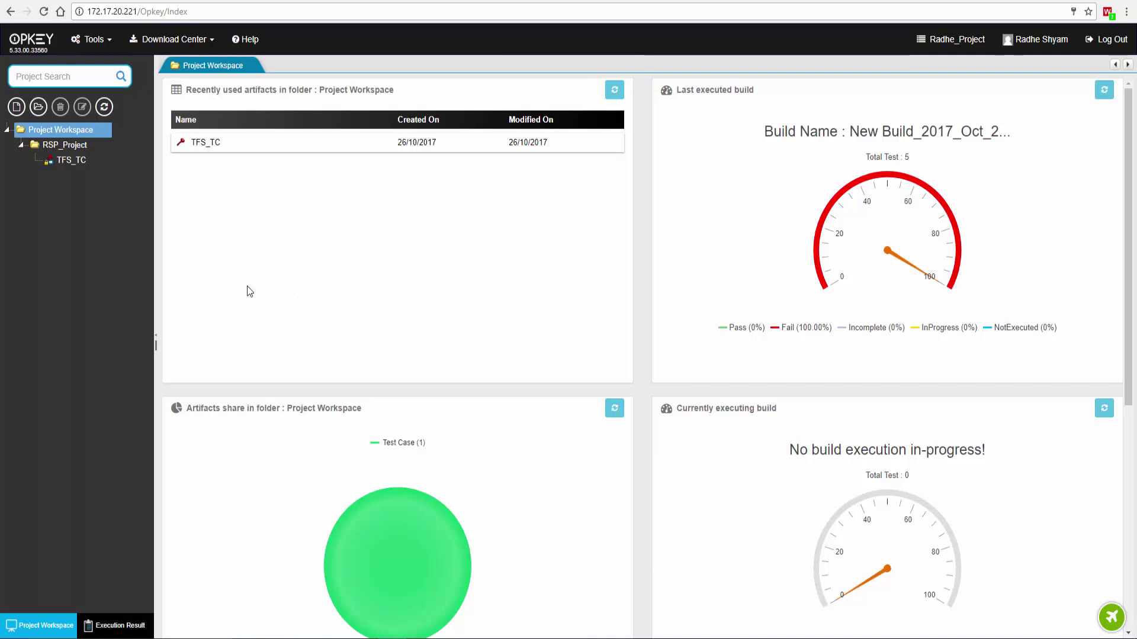
- Open the TFS_TC test case and launch its execution
left_click(72, 161)
double_click(71, 161)
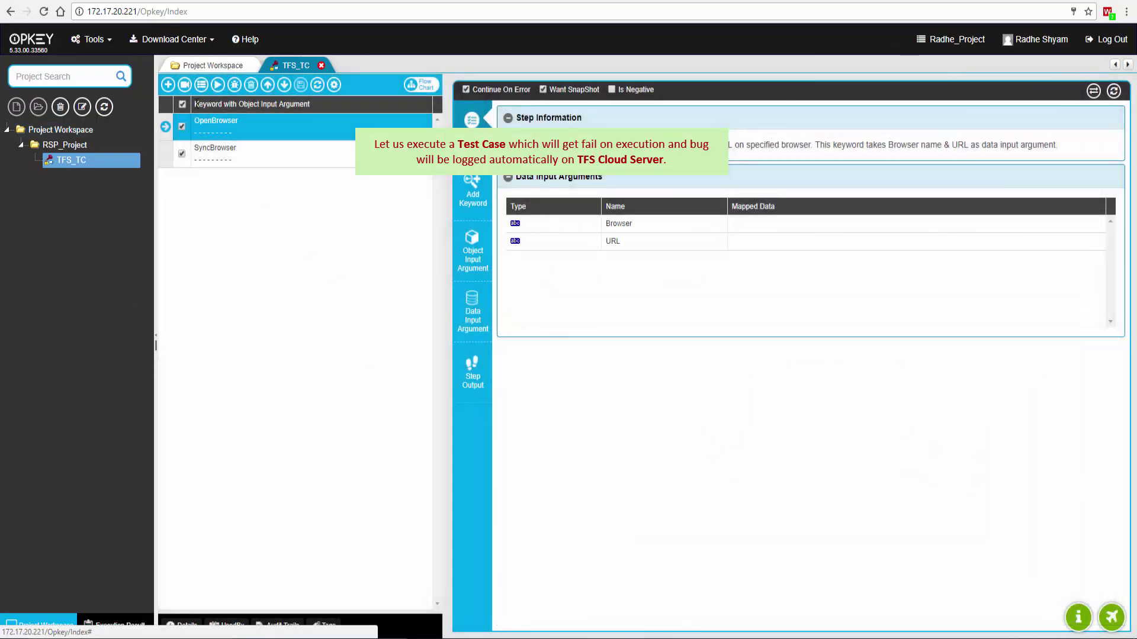
left_click(217, 85)
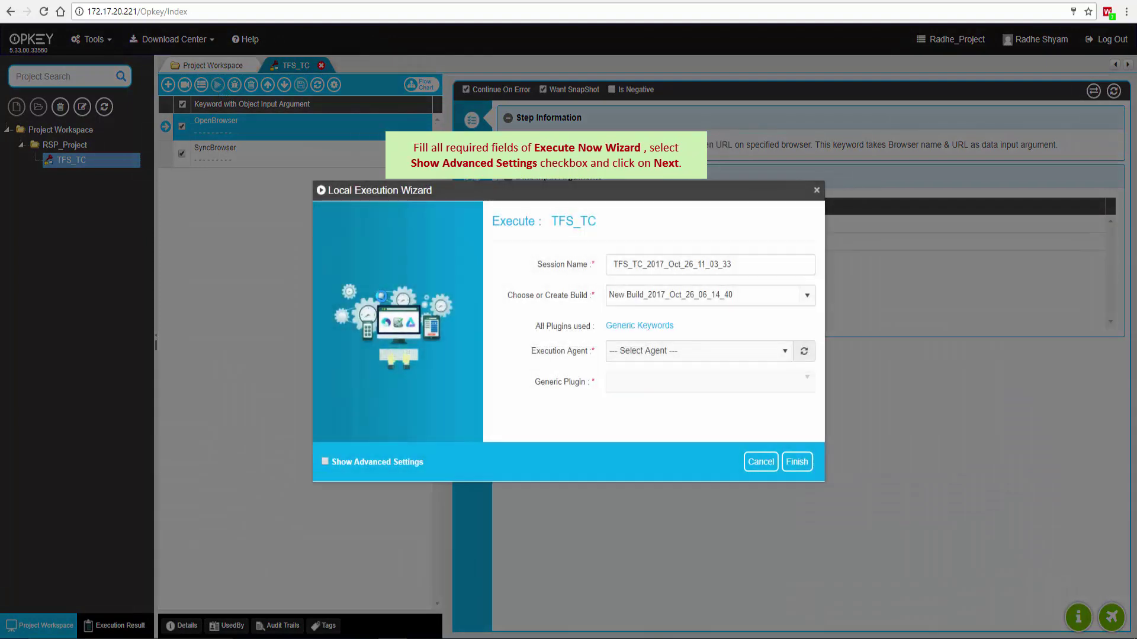
- Run it on the online agent with Selenium WebDriver, advanced settings on, through the wizard steps
left_click(674, 352)
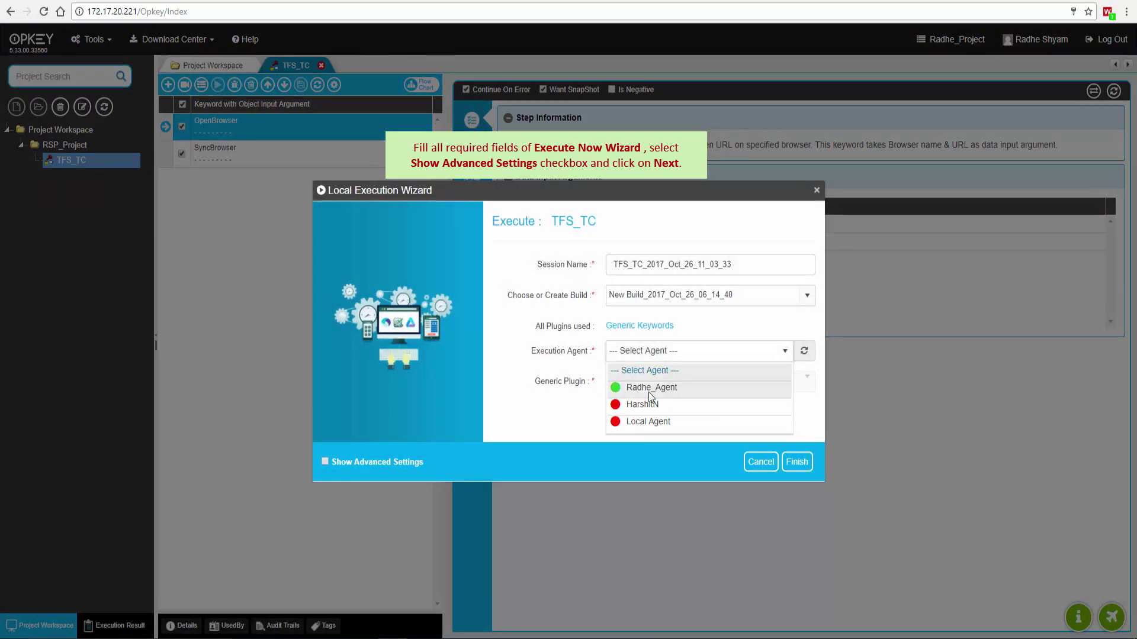
left_click(649, 391)
left_click(652, 382)
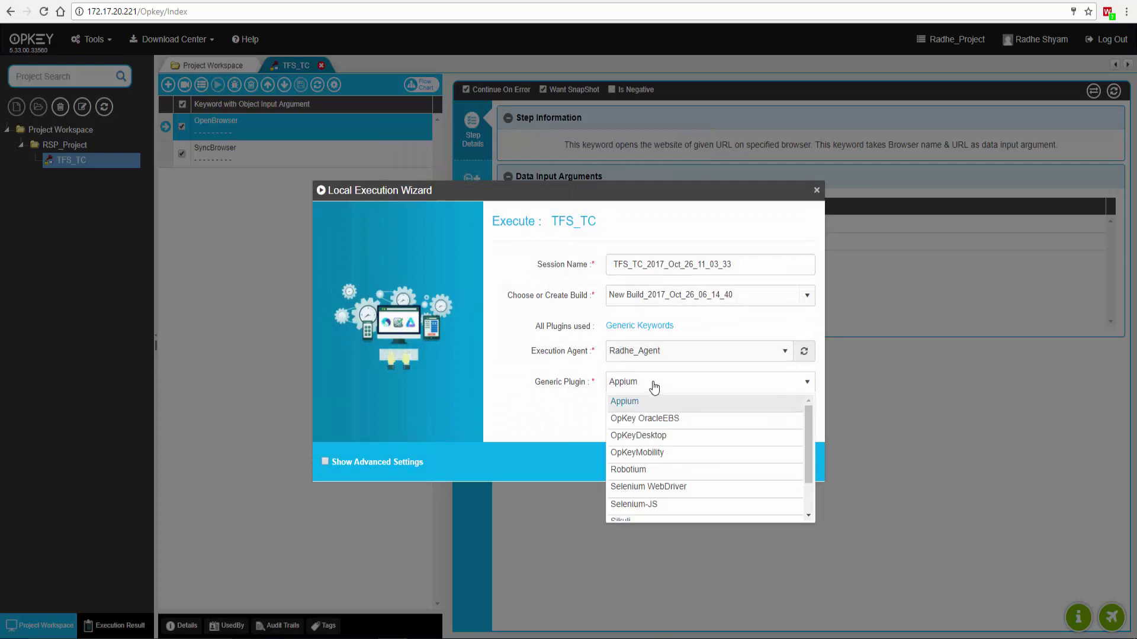
left_click(665, 474)
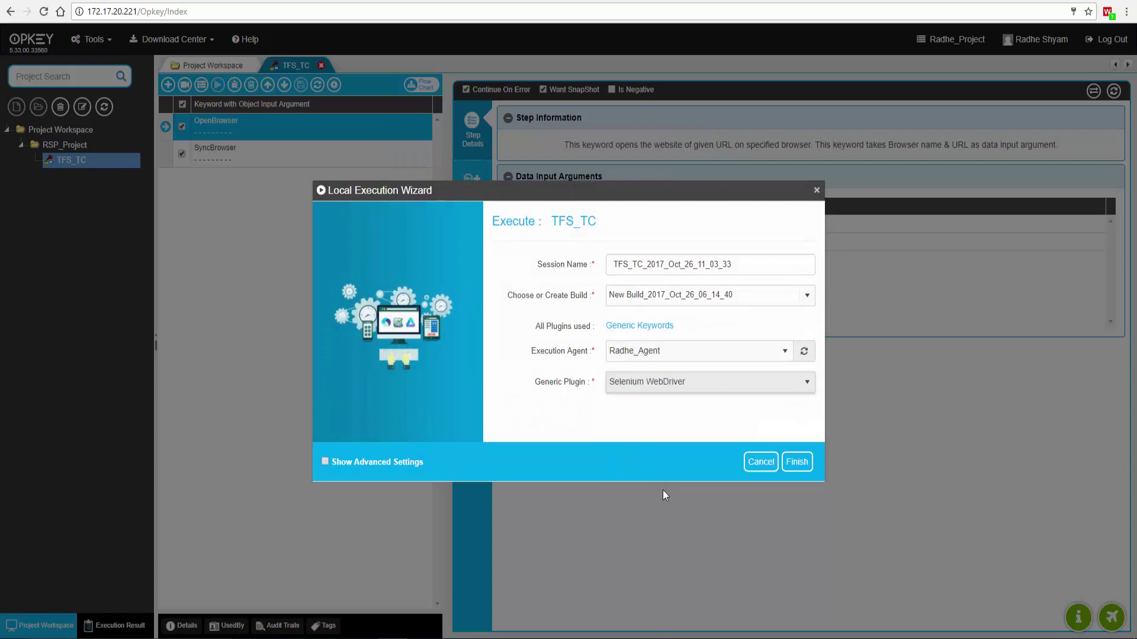
left_click(325, 461)
left_click(800, 462)
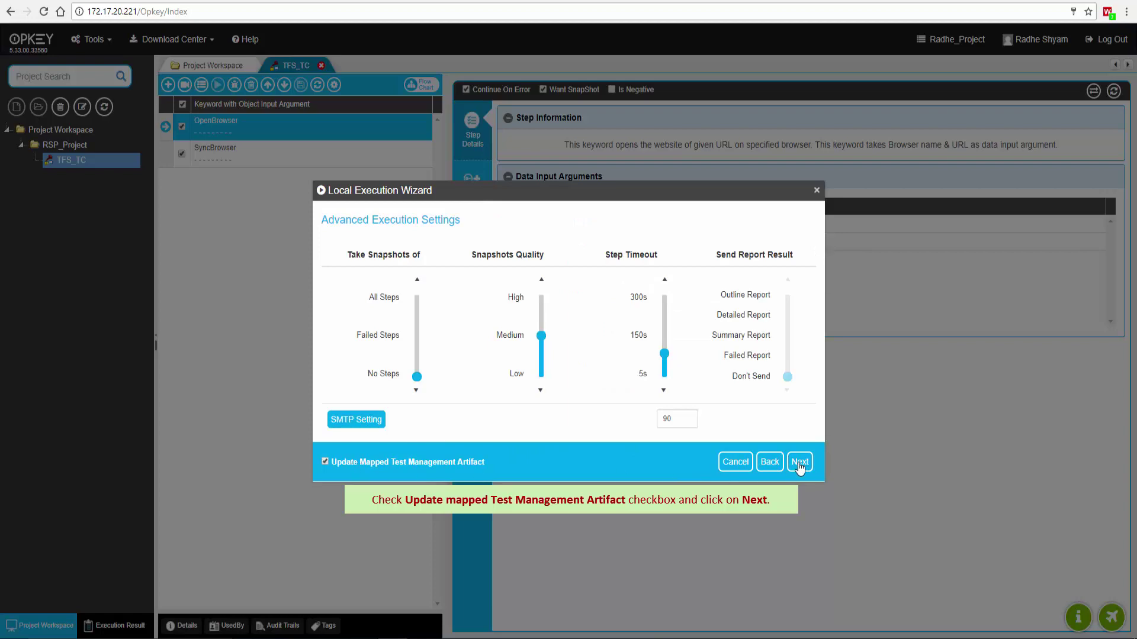
left_click(800, 462)
left_click(798, 462)
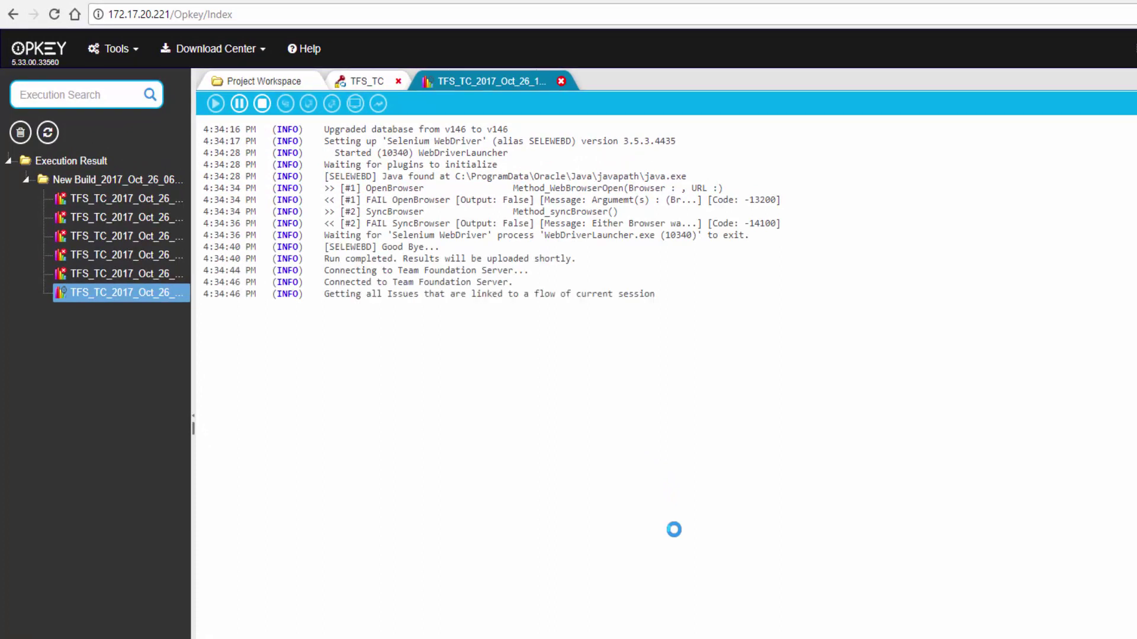
left_click_drag(330, 306, 803, 312)
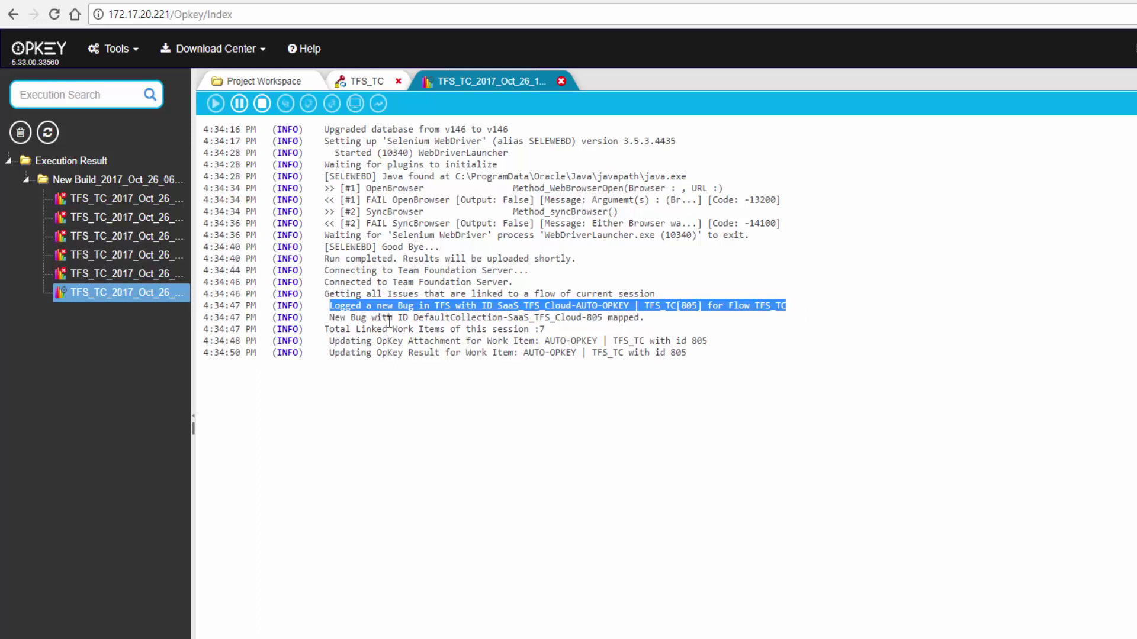
left_click(390, 322)
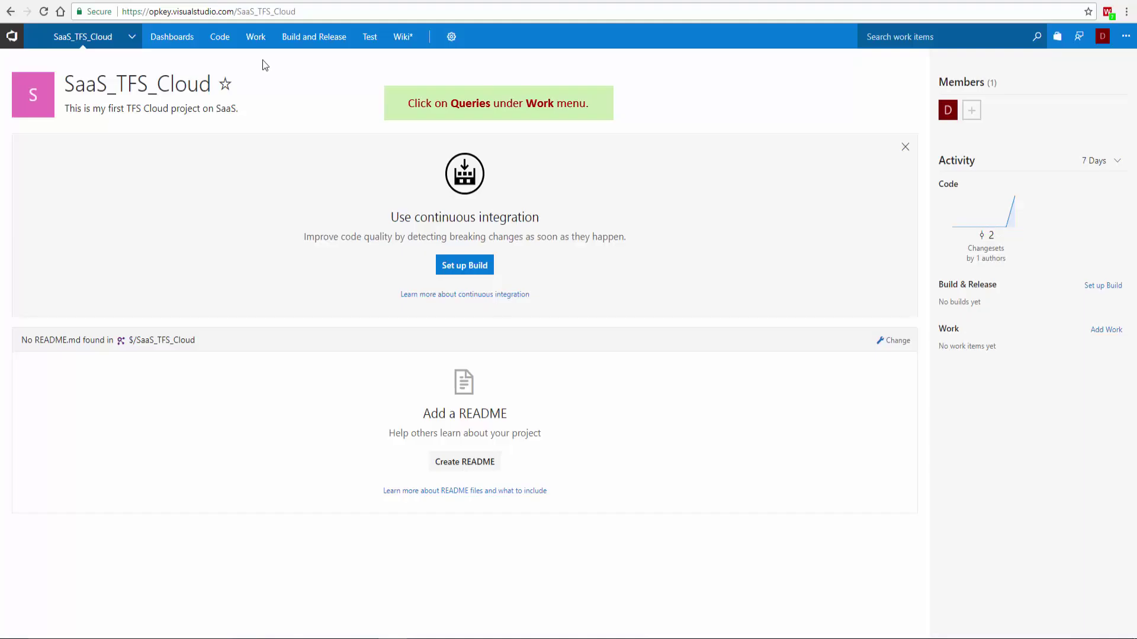
- Run a new work item query, open bug 805 and show its OpKey Execution Stats
mouse_move(261, 43)
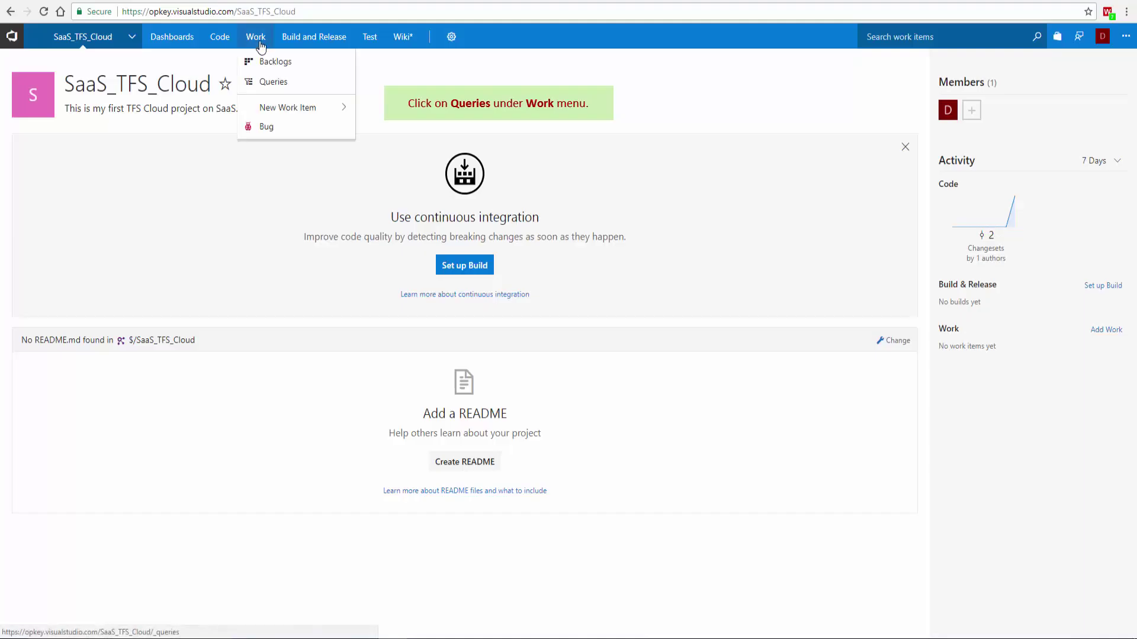
left_click(265, 81)
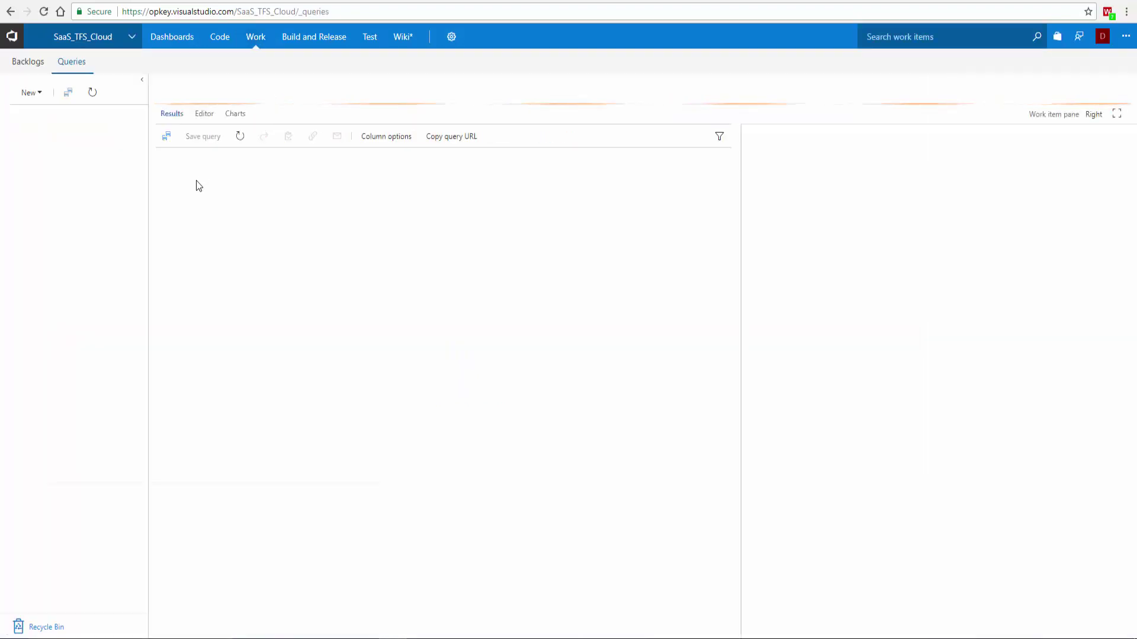
left_click(37, 93)
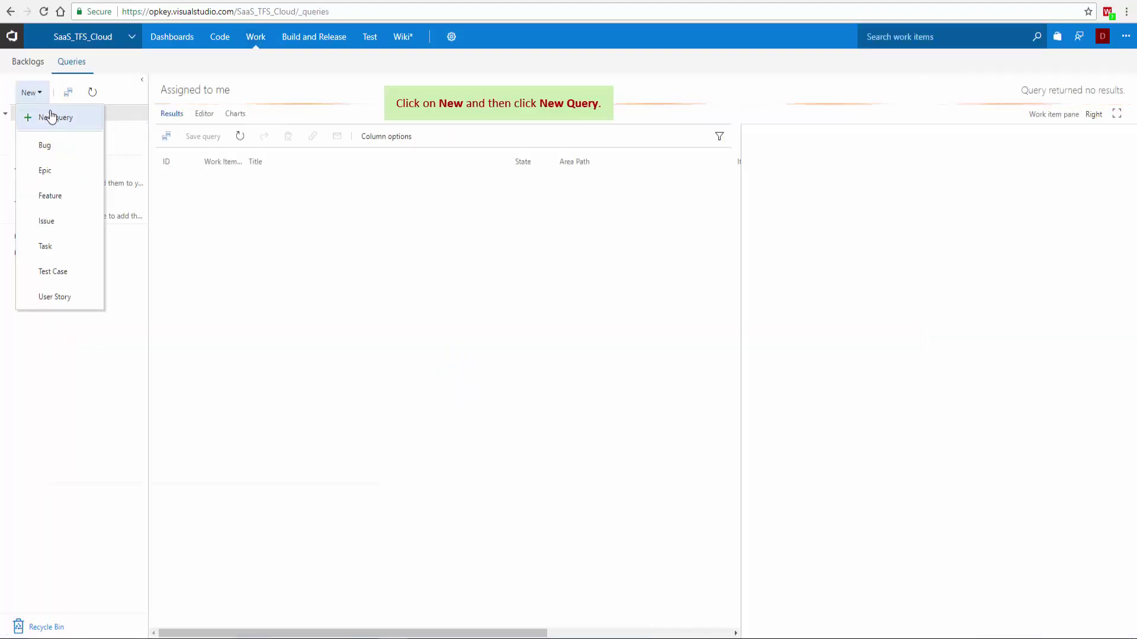
left_click(48, 114)
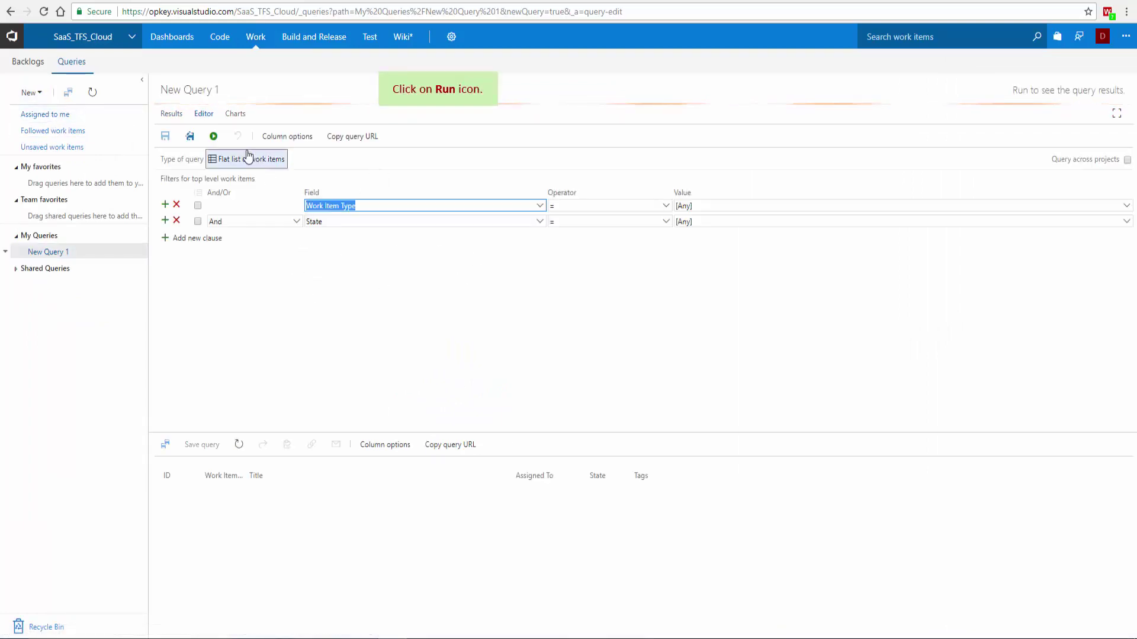
left_click(213, 136)
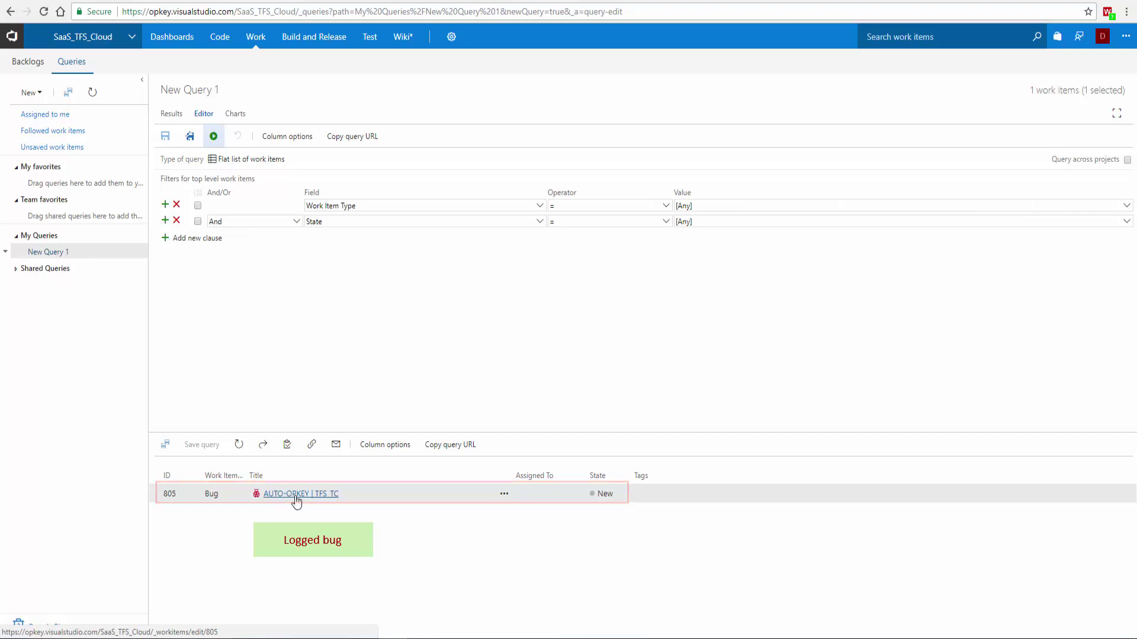
left_click(297, 494)
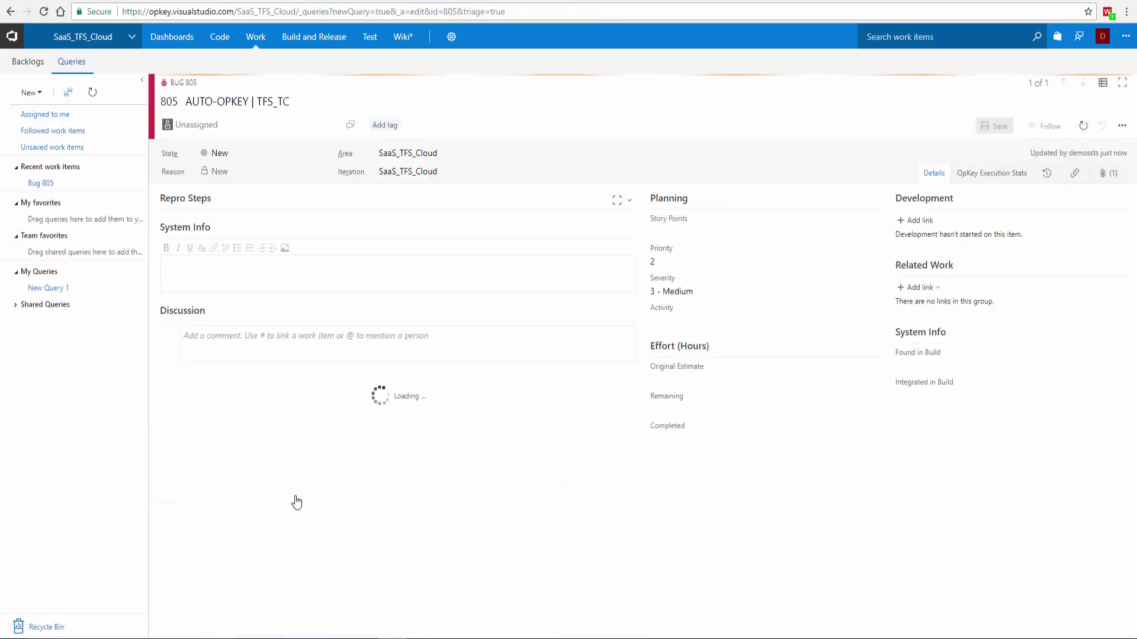
left_click(995, 174)
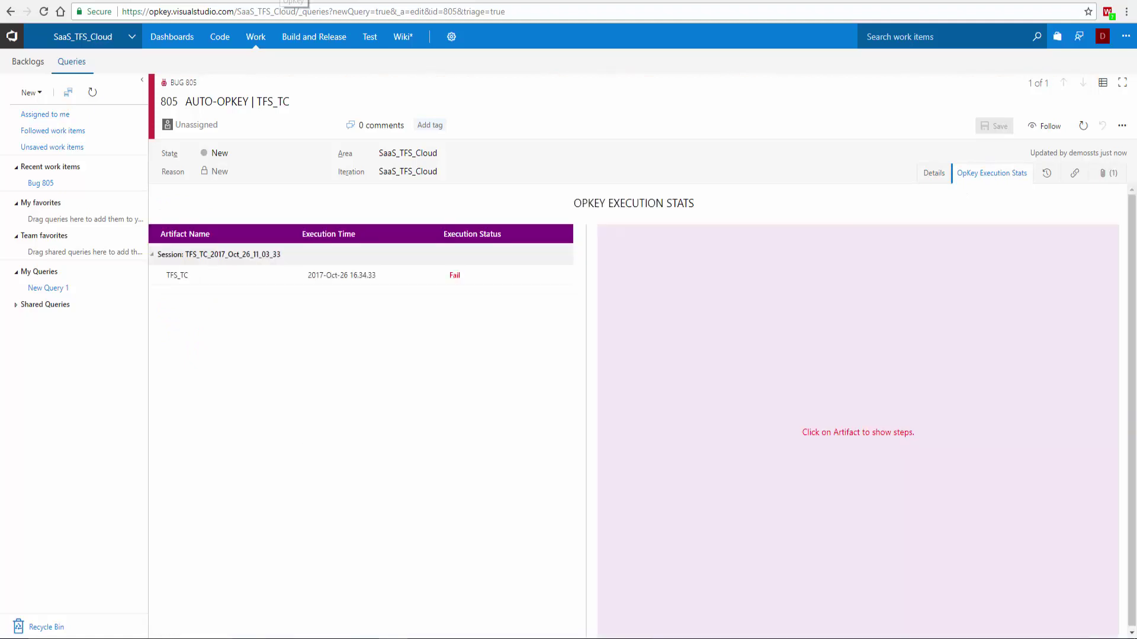
- Expand the failed TFS_TC run to Iteration 1st's failing steps, then view bug 805's attachments
left_click(227, 287)
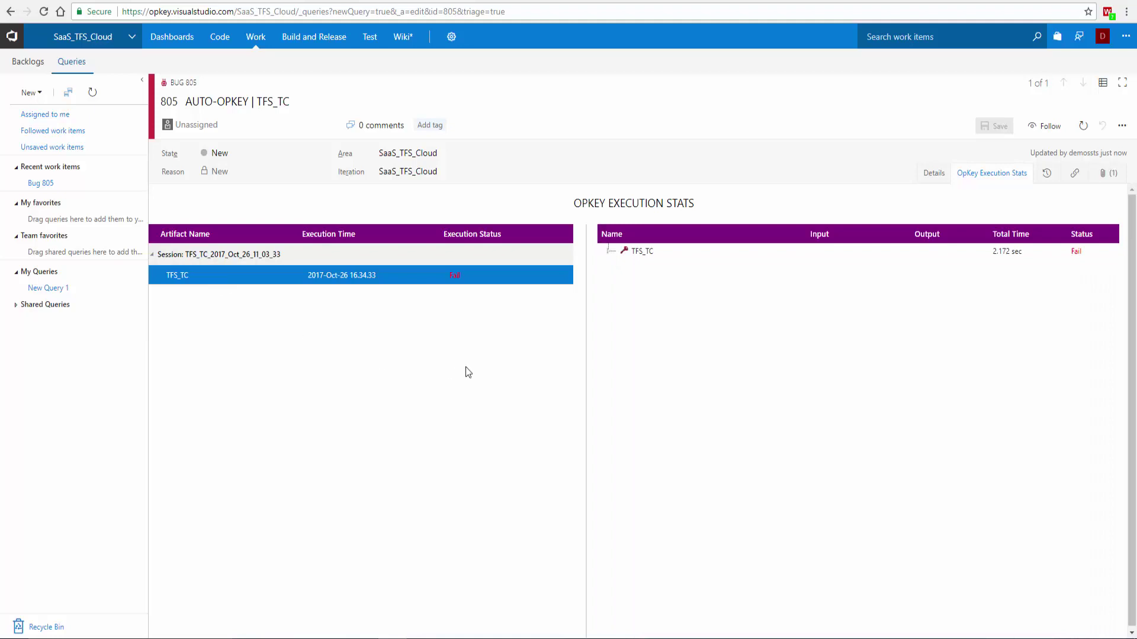
left_click(608, 253)
left_click(621, 269)
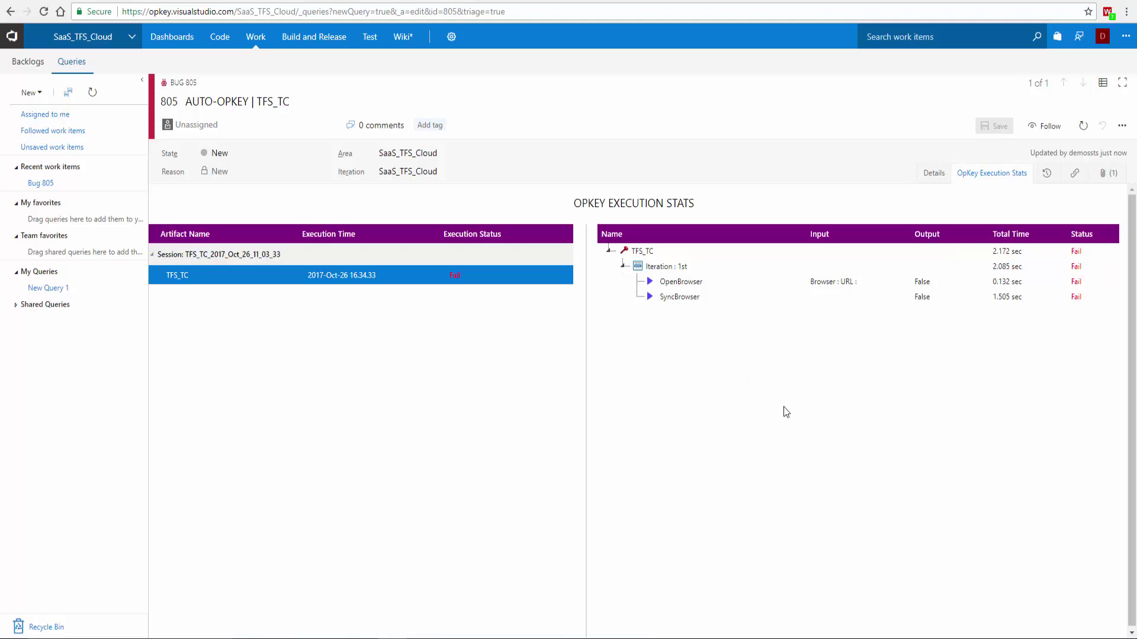
left_click(1097, 178)
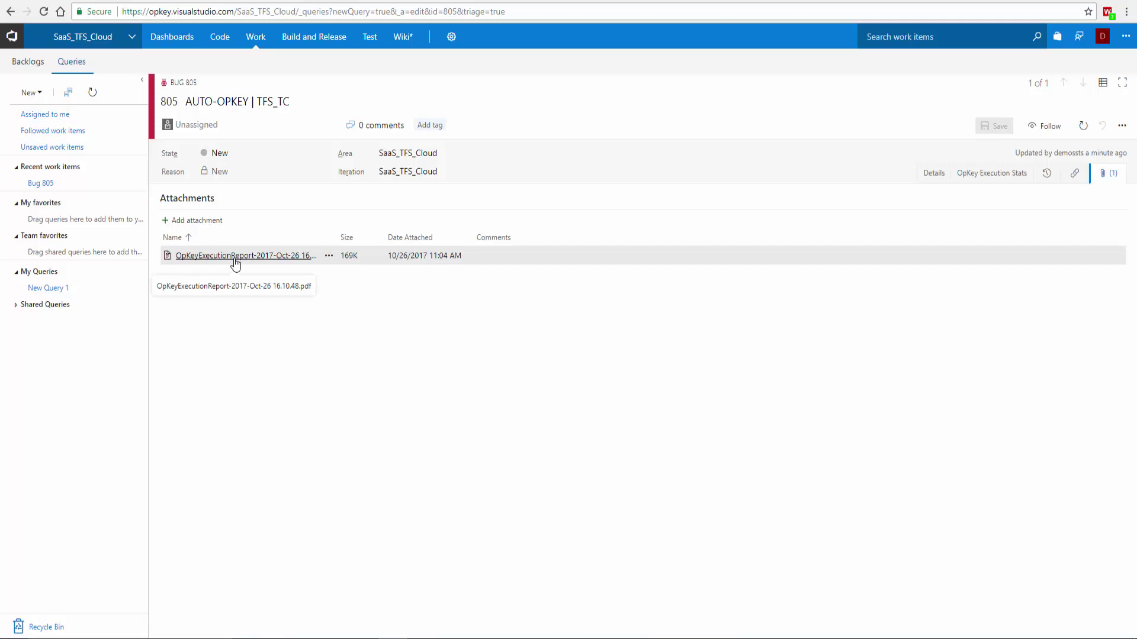
- Download and read through the OpKeyExecutionReport-2017-Oct-26 16.10.48.pdf, then return to bug 805
left_click(235, 261)
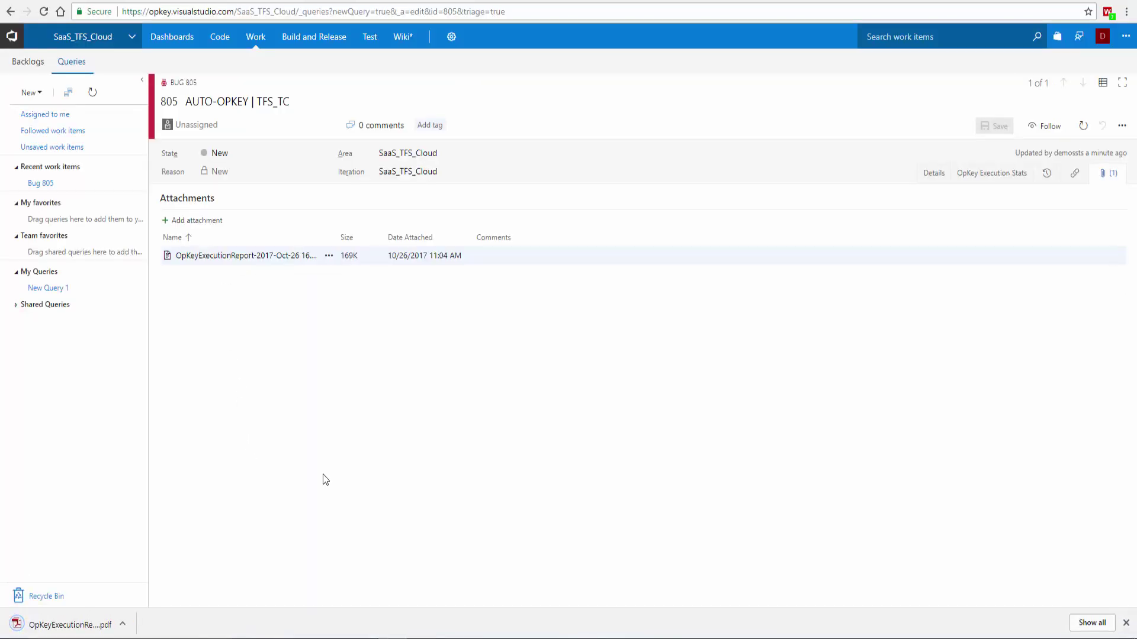
left_click(69, 627)
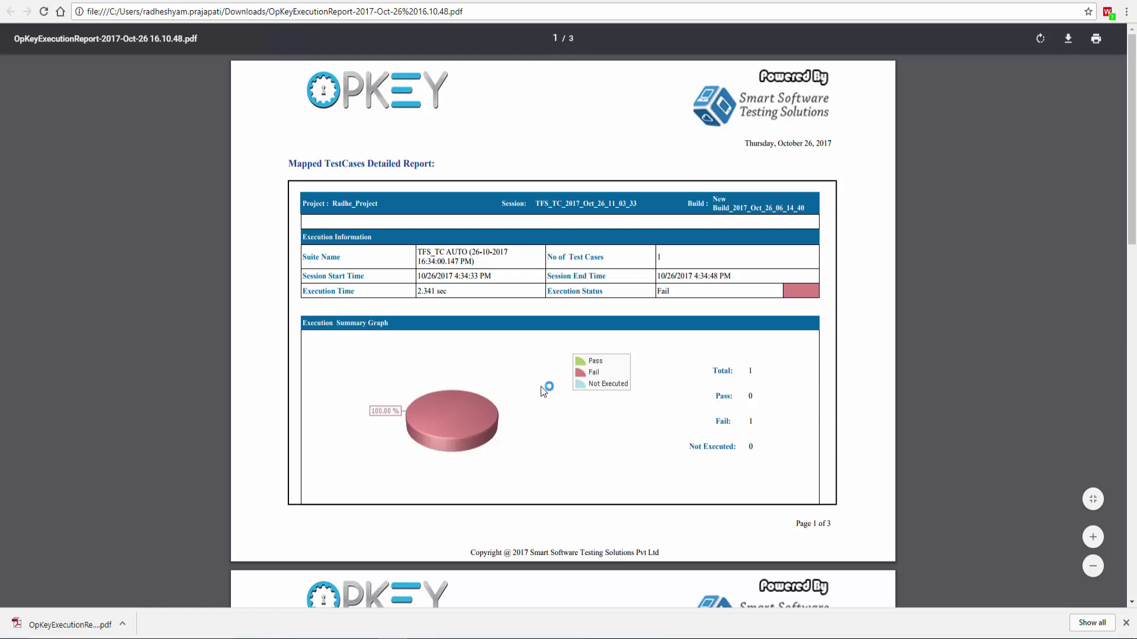
scroll(562, 373, "down", 2)
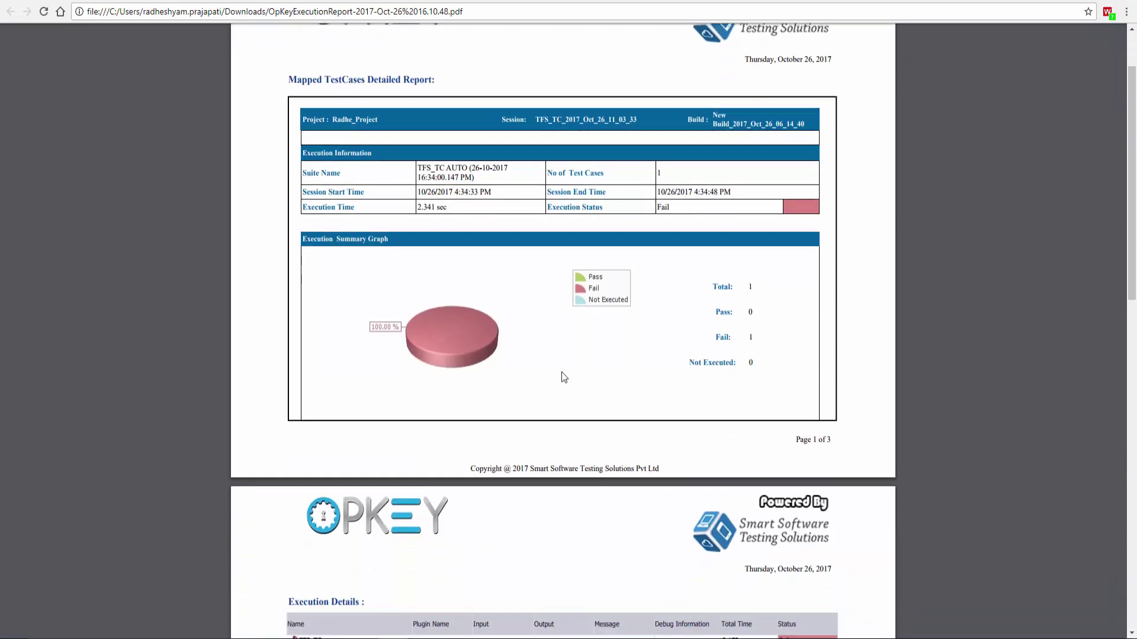
scroll(561, 372, "down", 15)
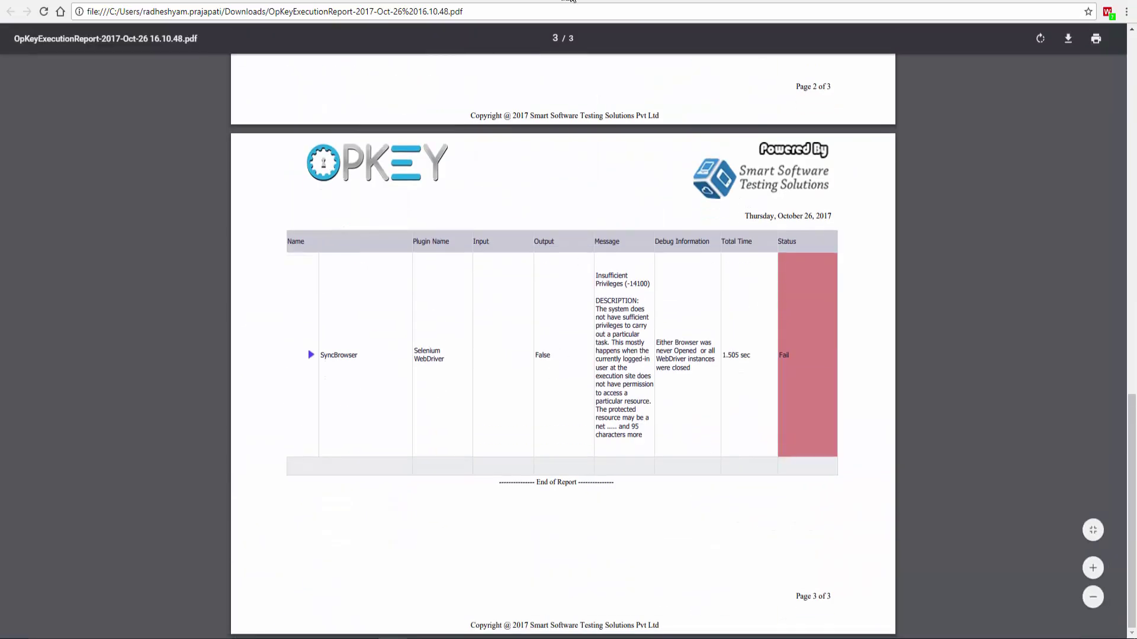
left_click(571, 1)
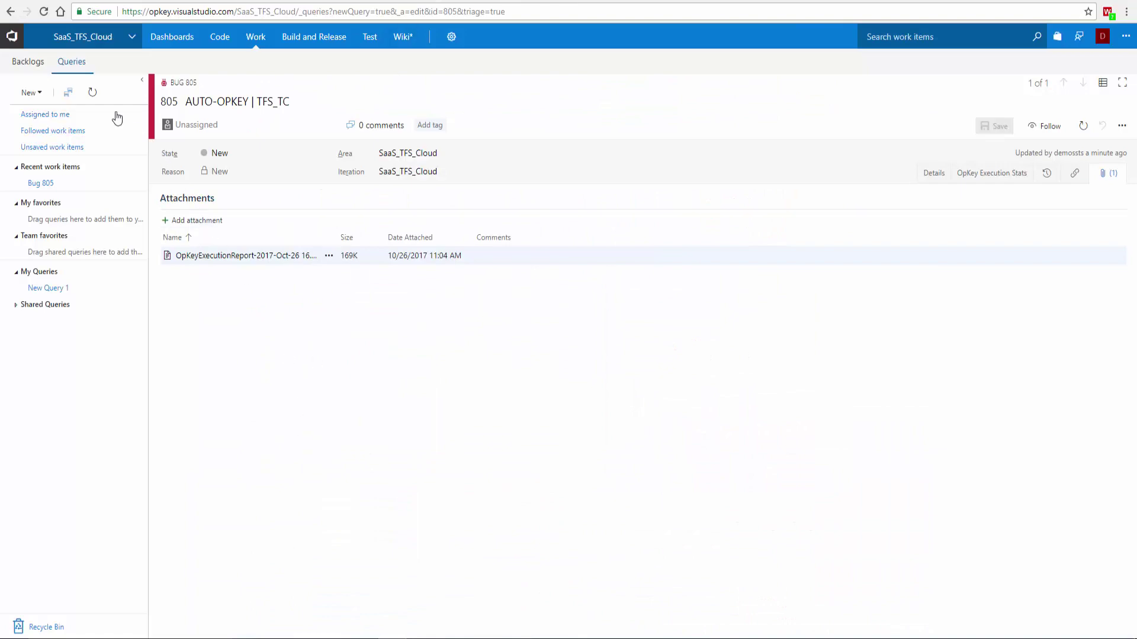
- Map the TFS_TC test case to bug 805 from SaaS_TFS_Cloud and save the mapping
left_click(11, 11)
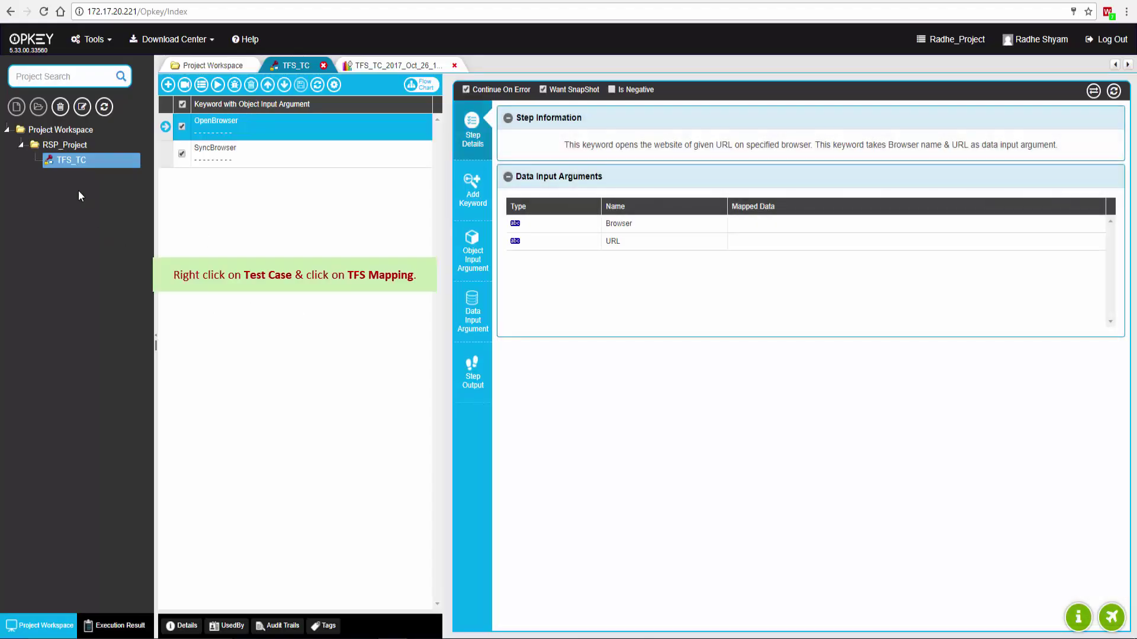
right_click(71, 161)
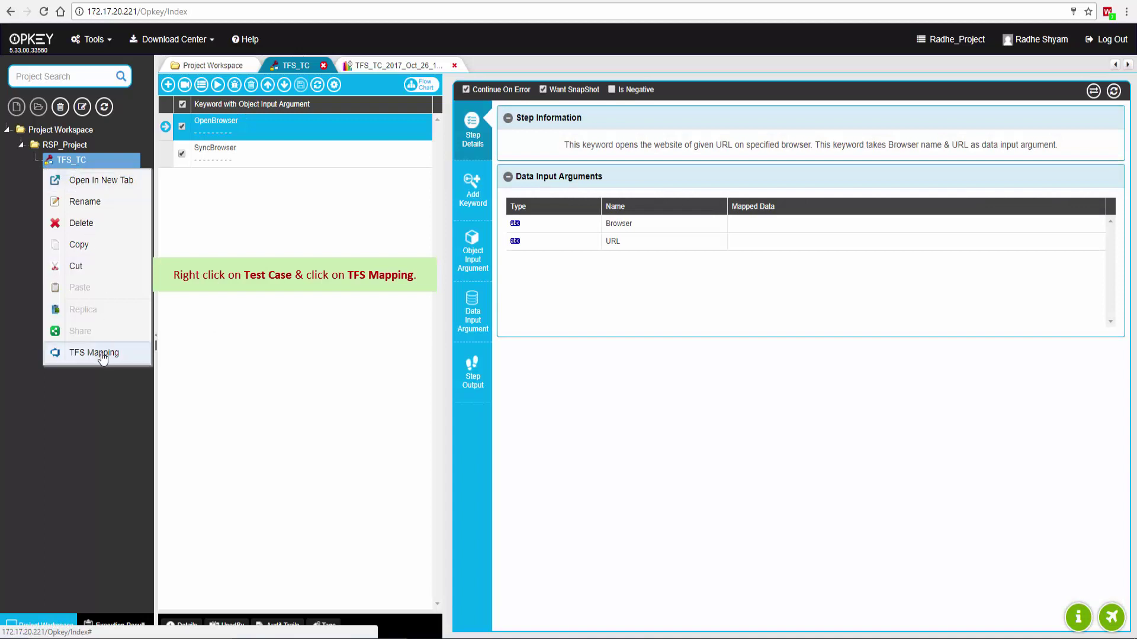
left_click(112, 349)
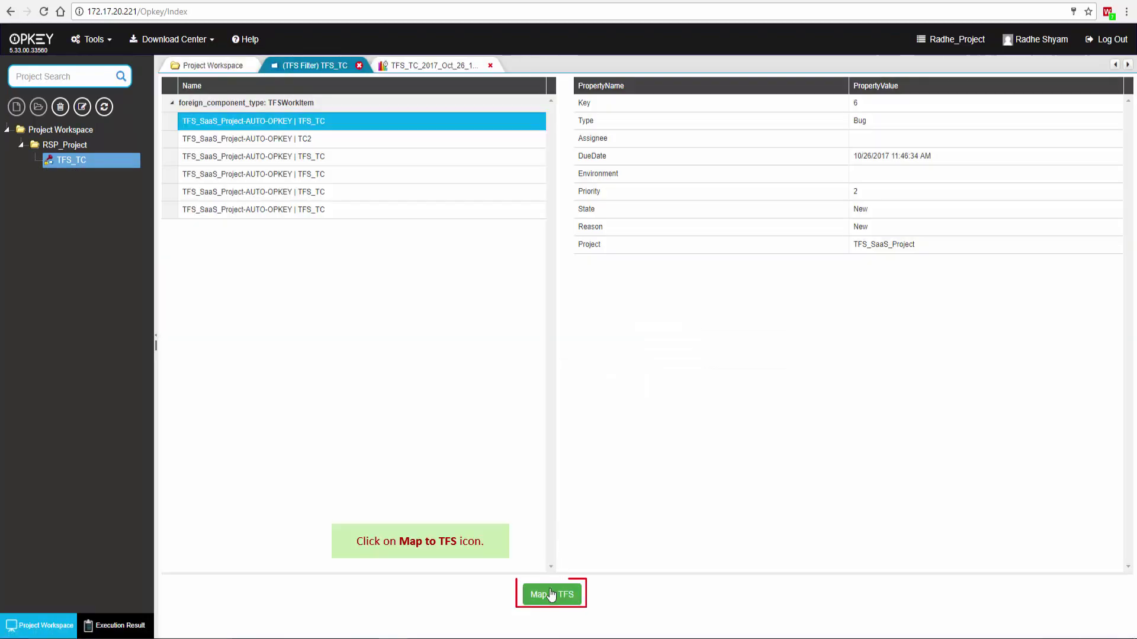
left_click(550, 594)
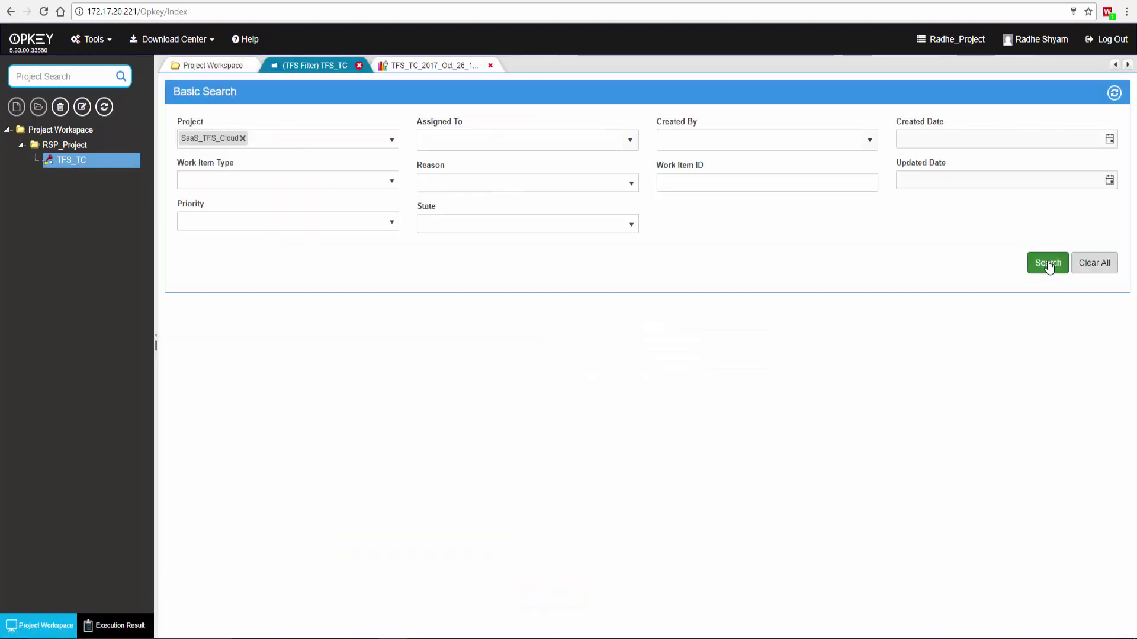
left_click(1048, 263)
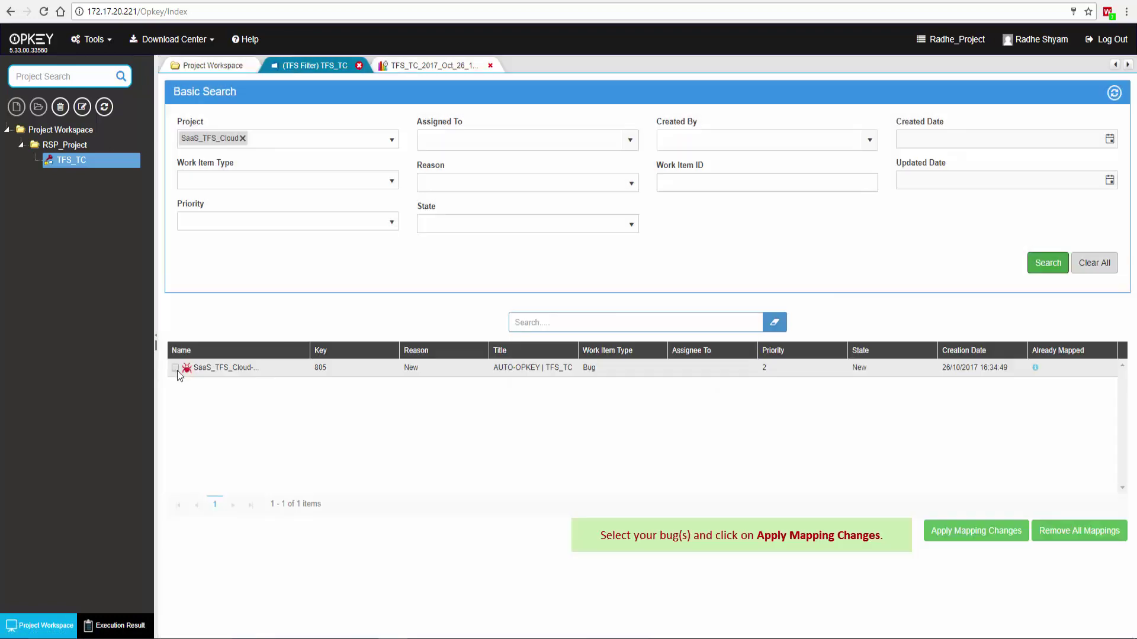
left_click(175, 368)
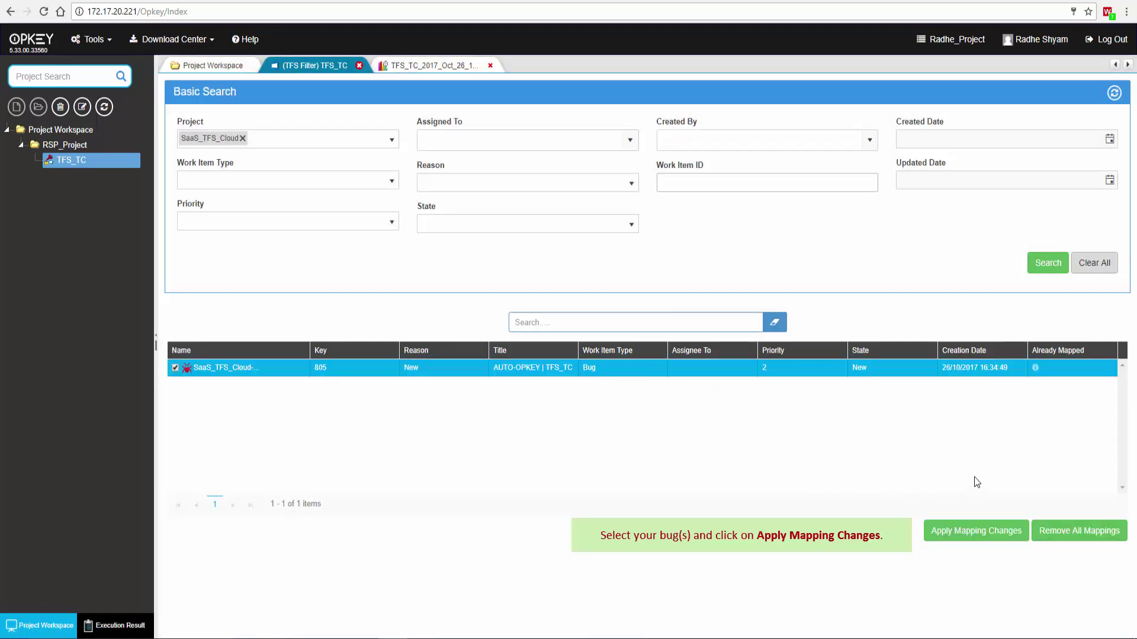
left_click(973, 533)
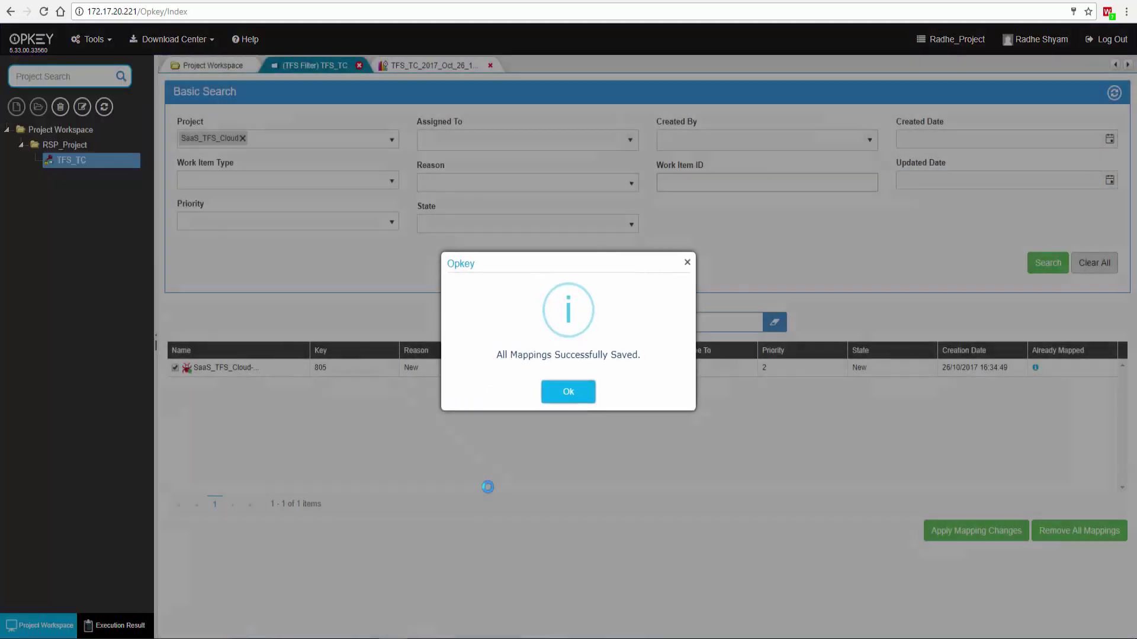
left_click(567, 395)
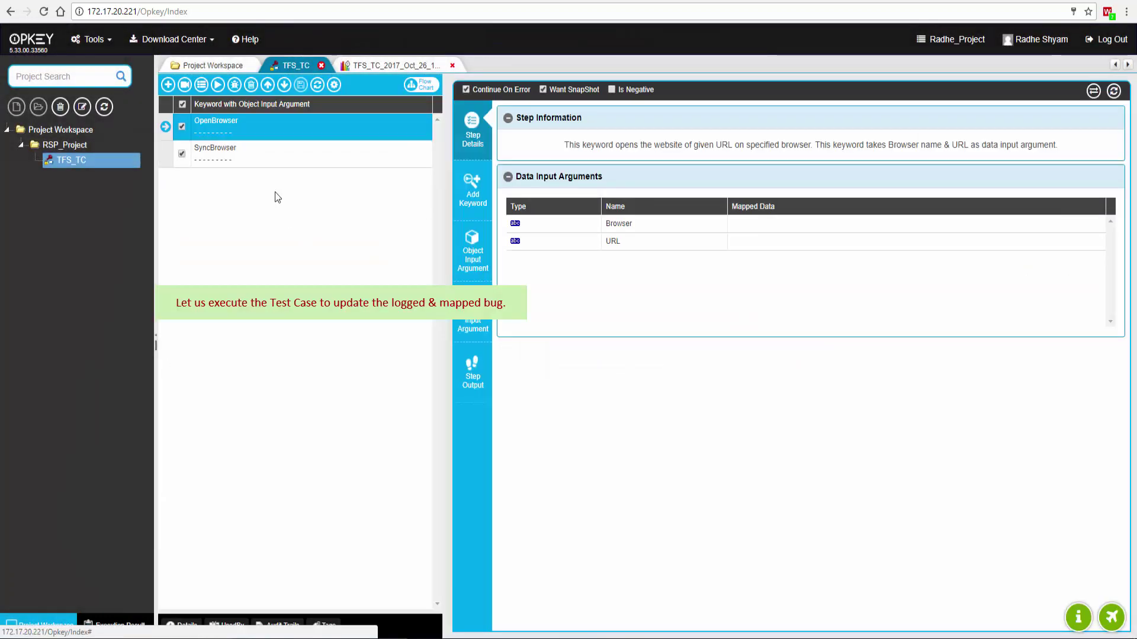
- Rerun TFS_TC on the first agent with Selenium WebDriver, updating mapped test management artifacts
left_click(218, 85)
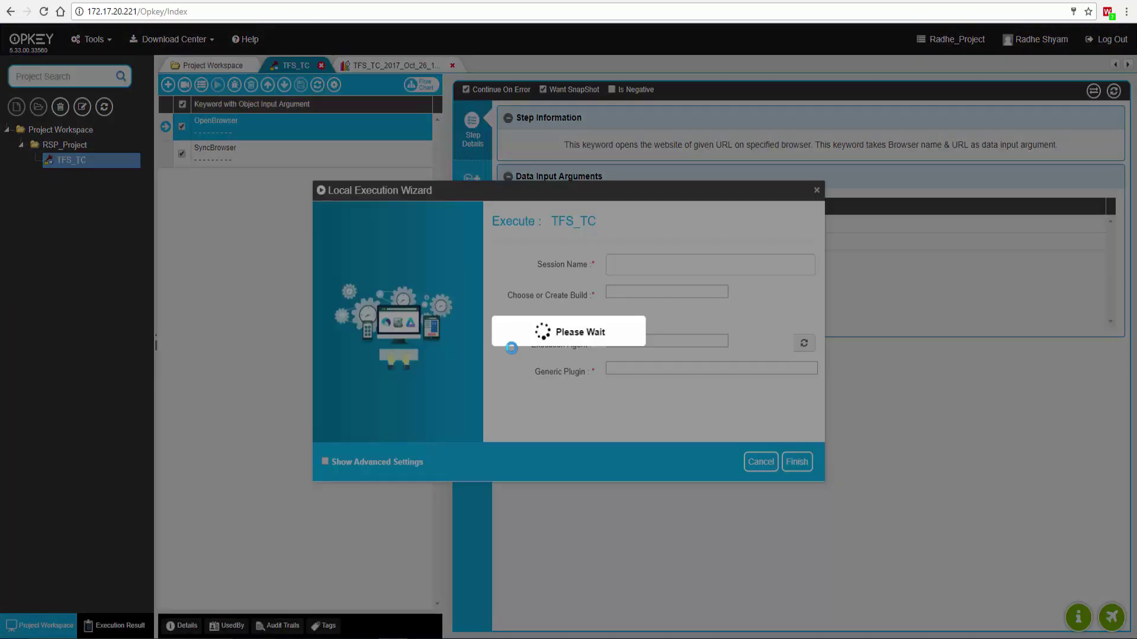
left_click(654, 355)
left_click(651, 387)
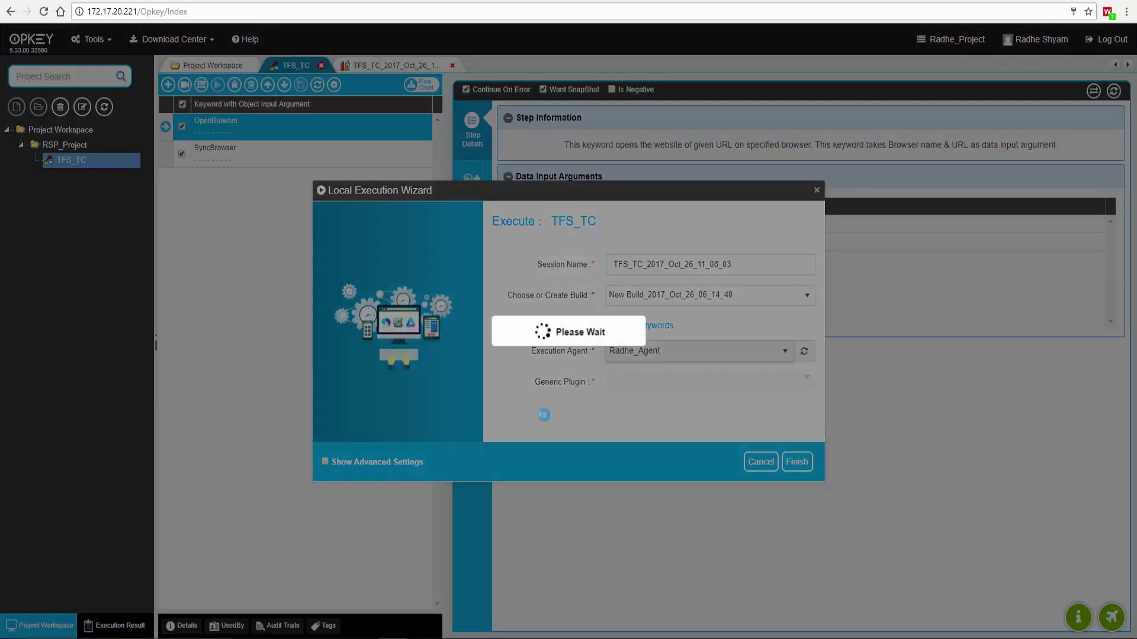
left_click(698, 382)
left_click(651, 490)
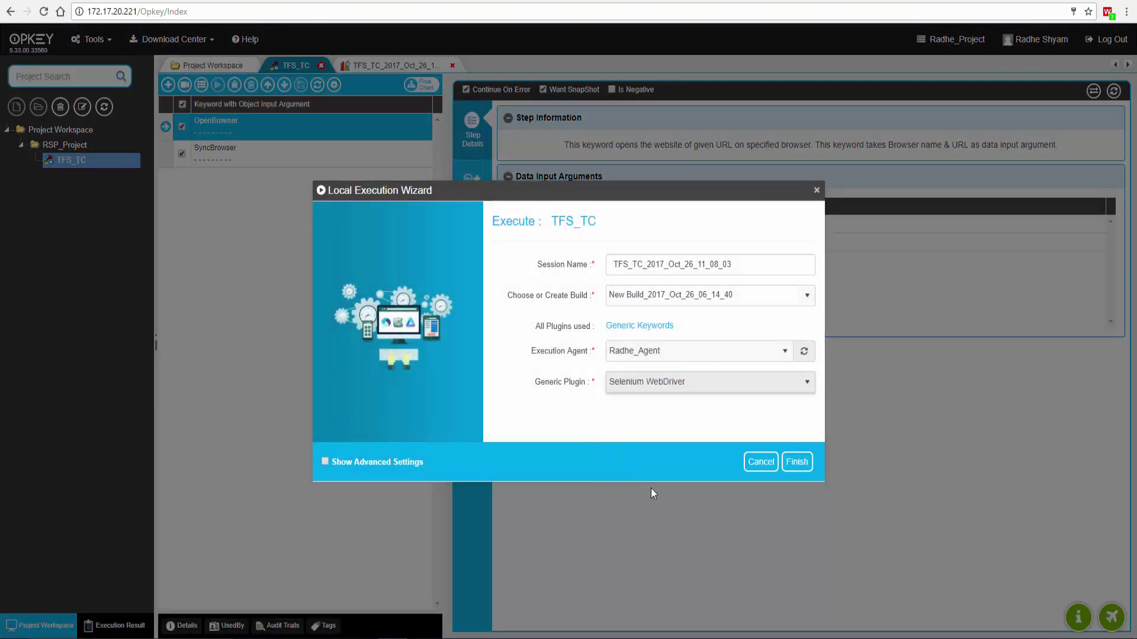
left_click(343, 460)
left_click(798, 463)
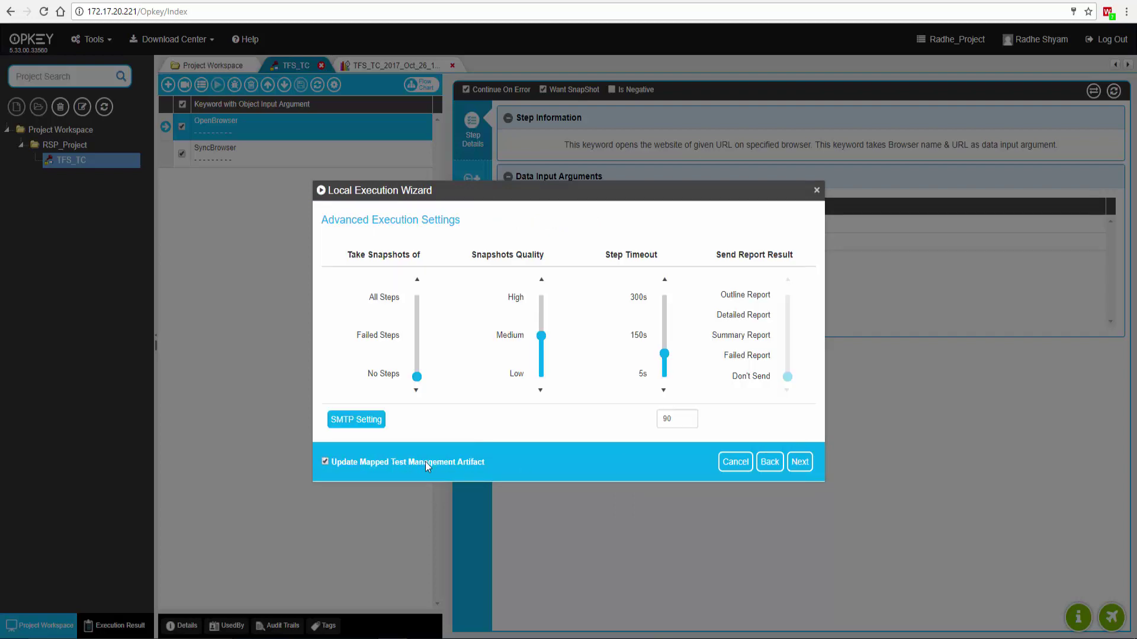
left_click(800, 461)
left_click(800, 462)
left_click(800, 462)
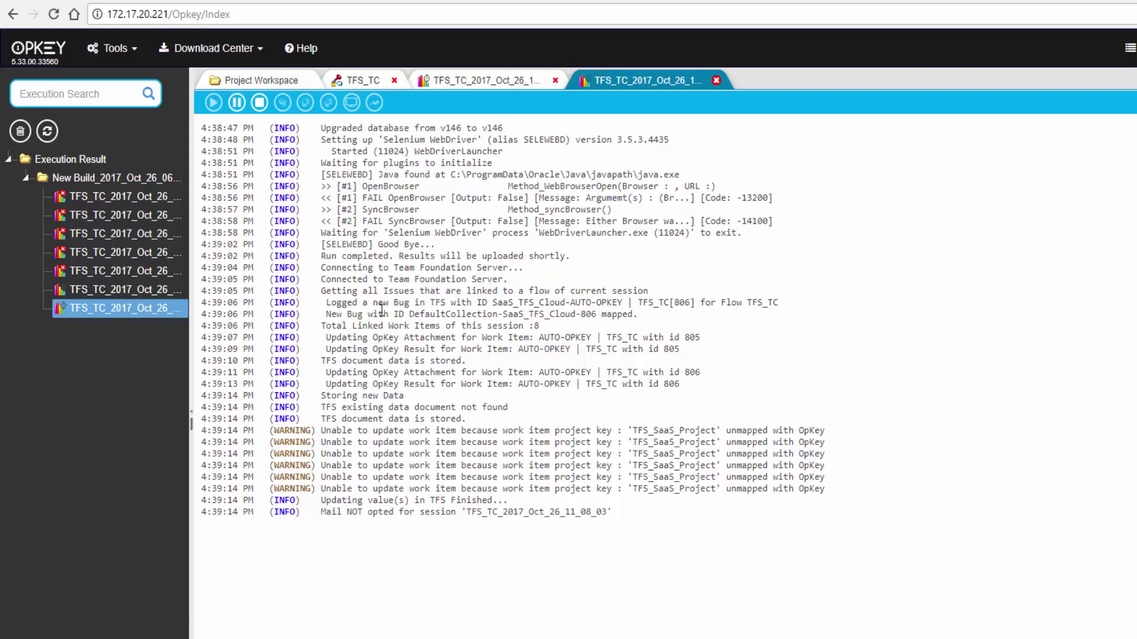
- Review the 'Logged a new Bug' and 'Updating OpKey Result' lines in the OpKey execution log
left_click_drag(321, 302, 773, 305)
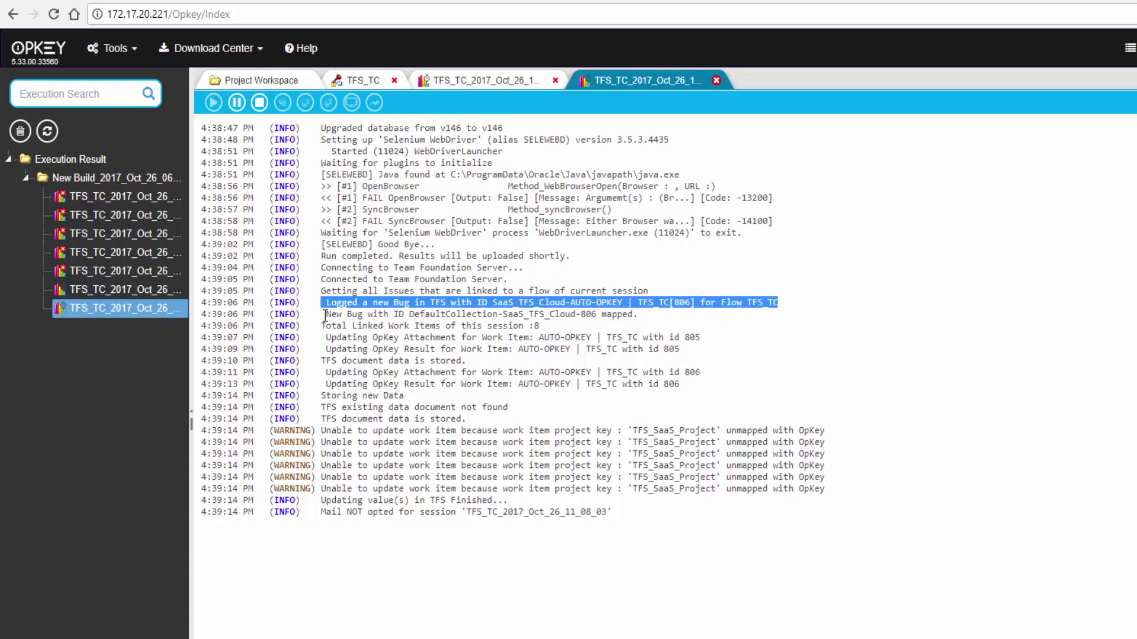
left_click_drag(322, 303, 646, 320)
left_click(315, 341)
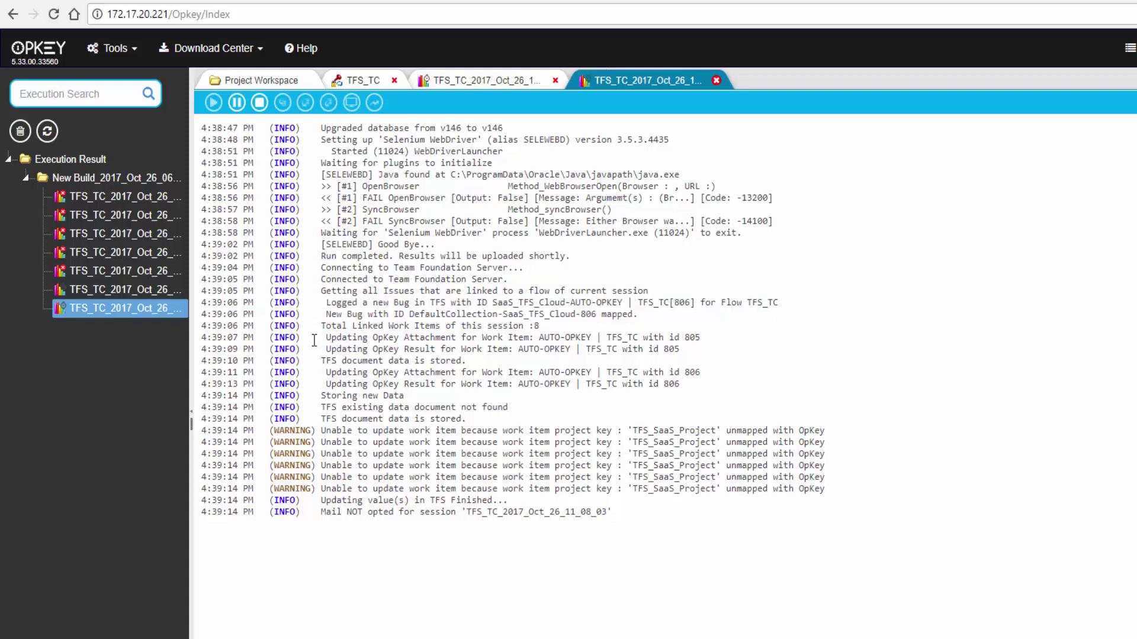
left_click_drag(322, 338, 742, 384)
left_click(743, 369)
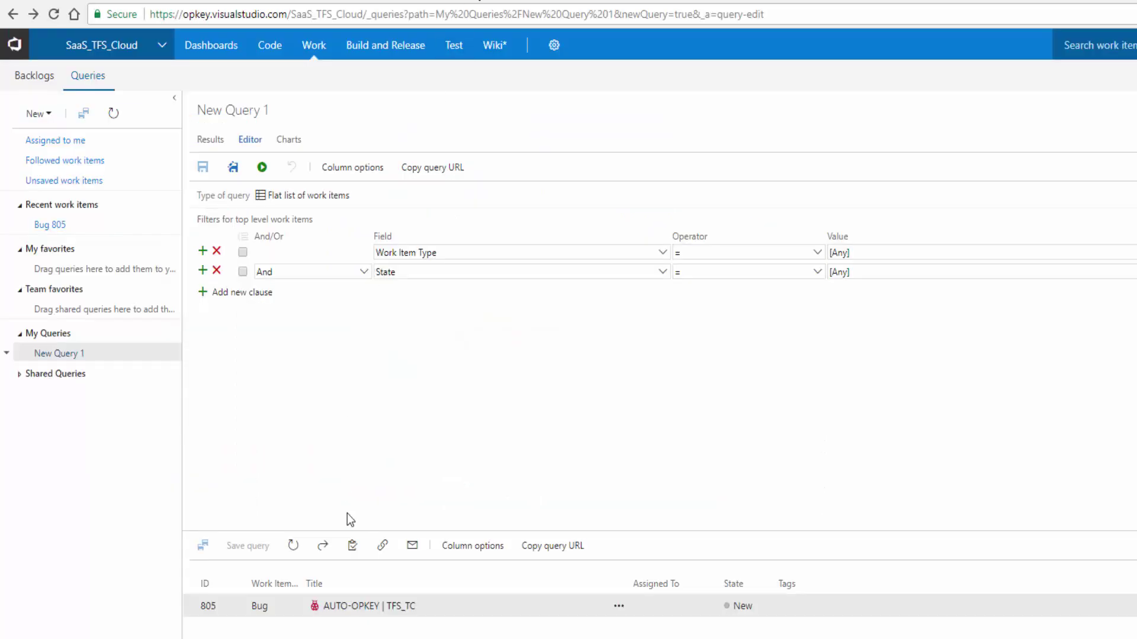
- Run the query and open Bug 805's OpKey Execution Stats
left_click(262, 167)
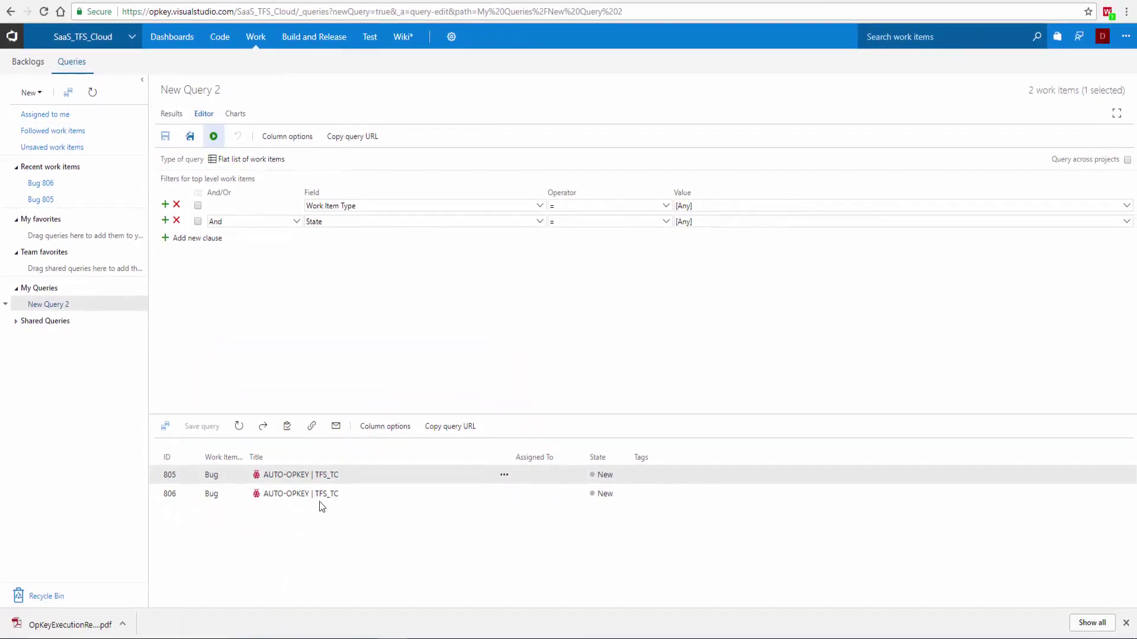
left_click(292, 475)
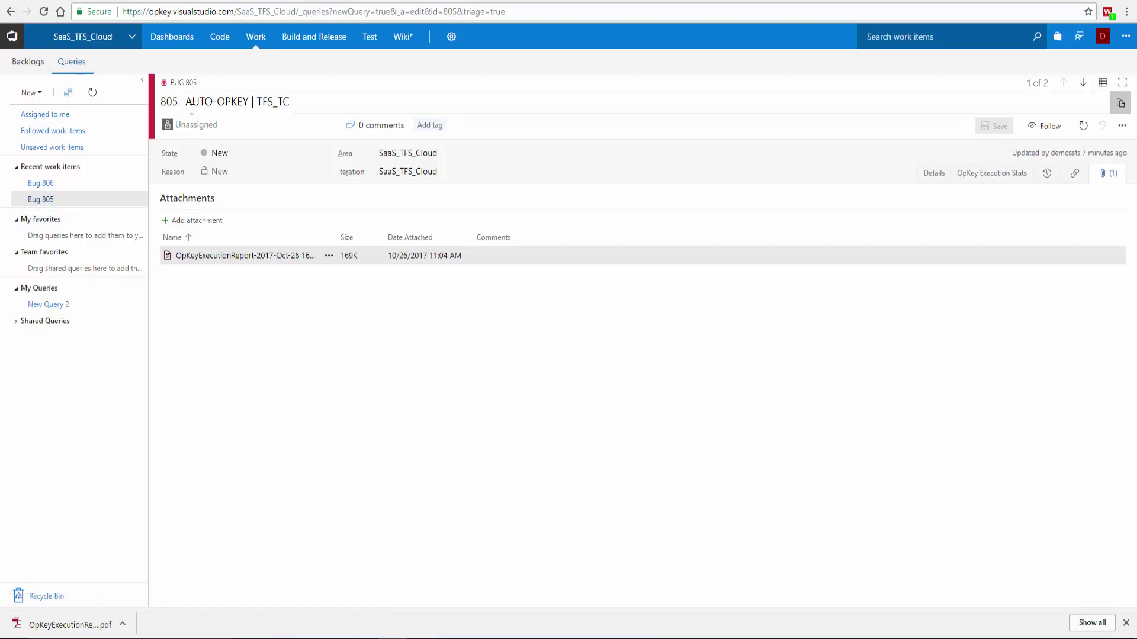
left_click(1010, 176)
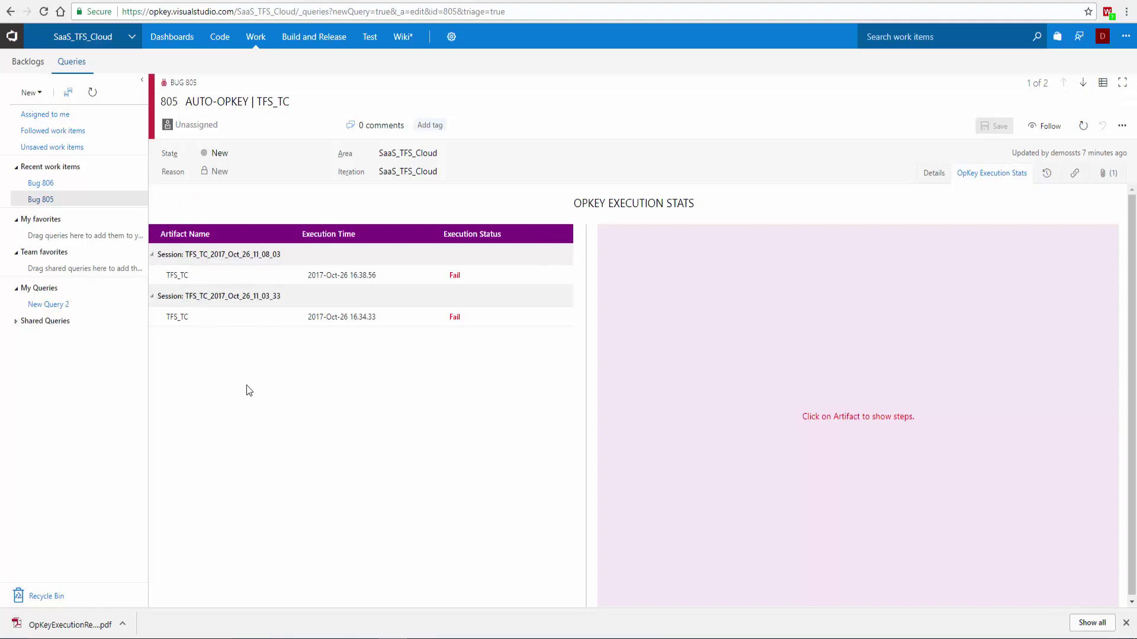
- Expand the earlier failed TFS_TC run's iteration steps, then view Bug 805's attached report
left_click(173, 318)
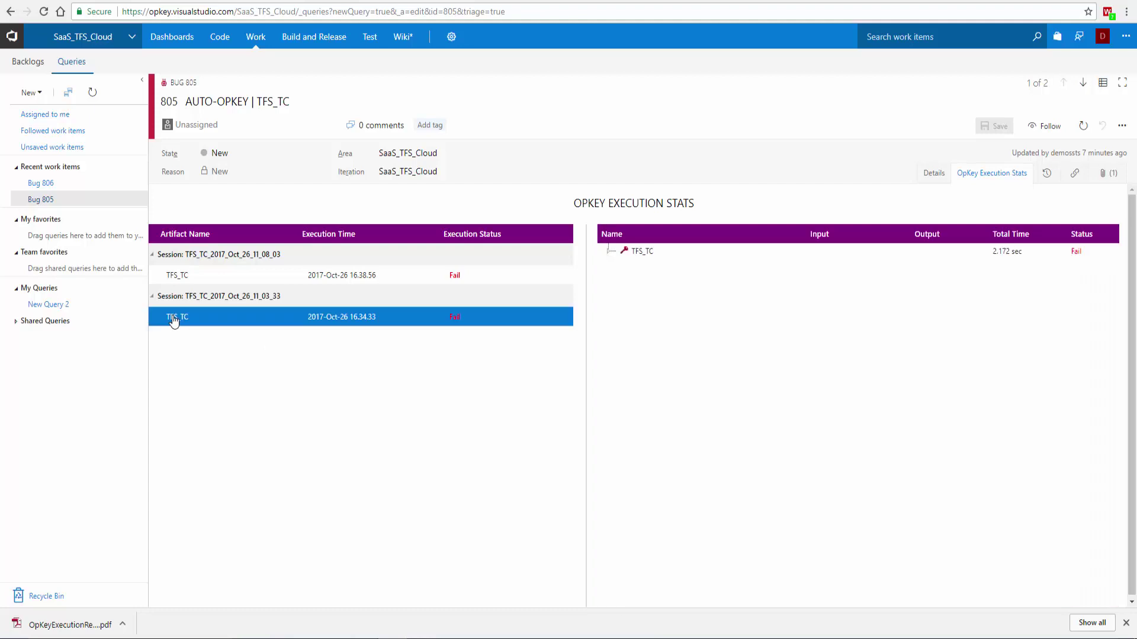
left_click(609, 251)
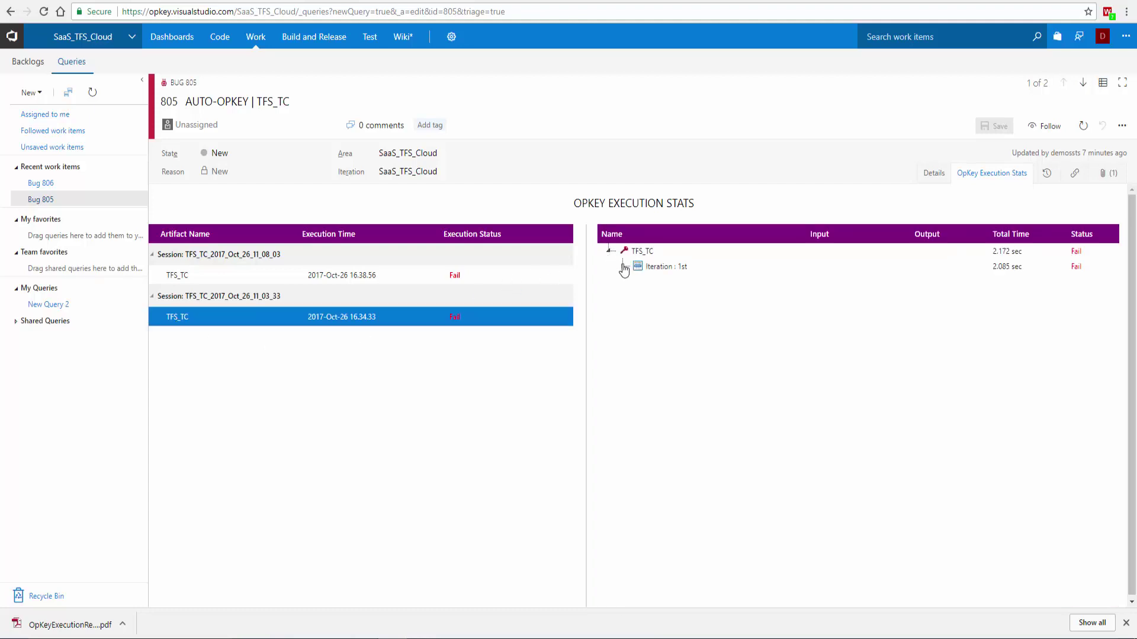
left_click(623, 266)
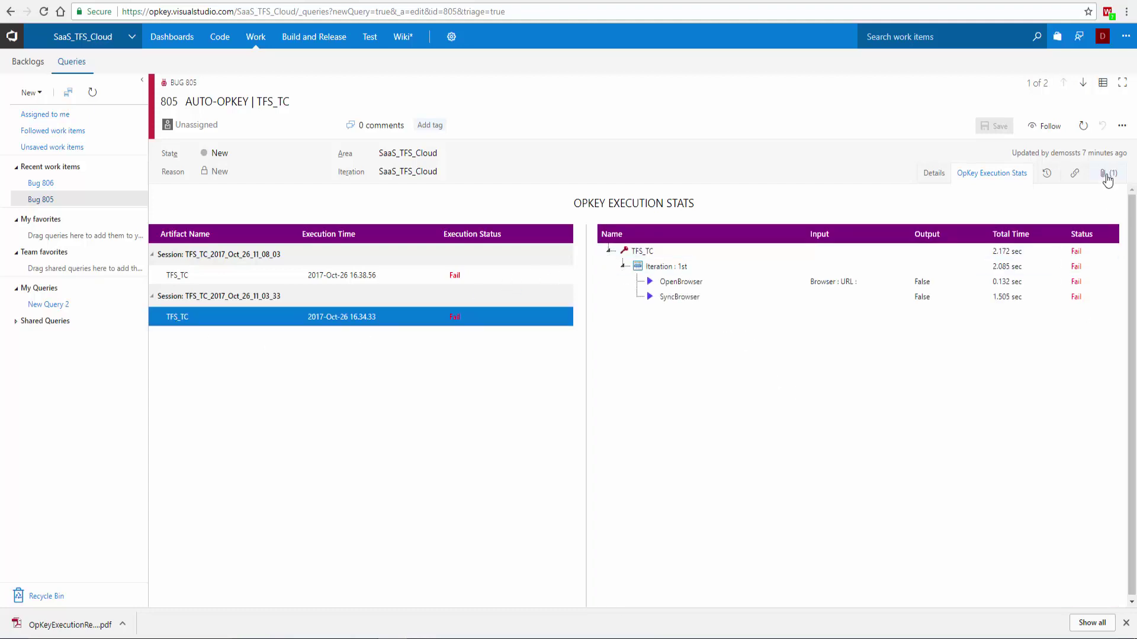
left_click(1108, 173)
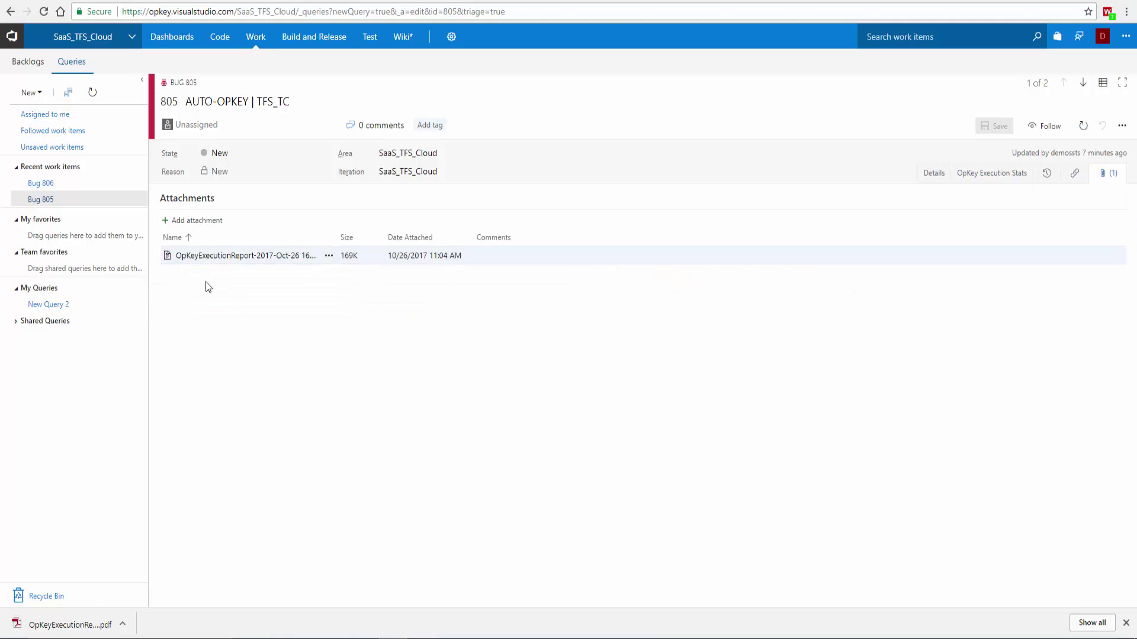
- Open Bug 806 from New Query 2 and check its failed TFS_TC run and attached report
left_click(48, 304)
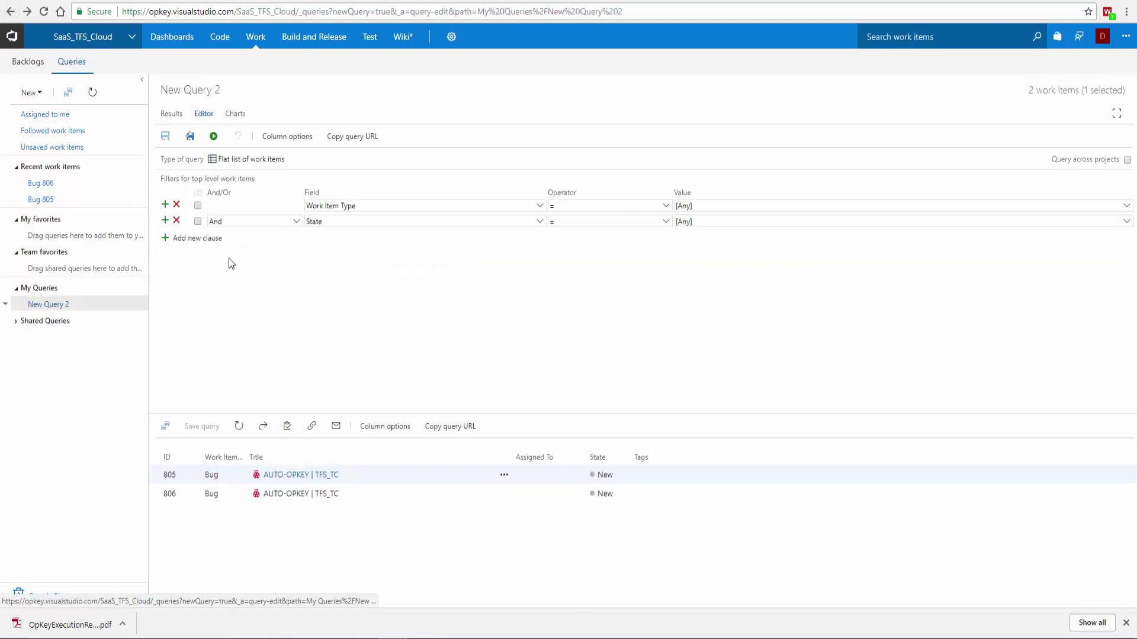
left_click(289, 494)
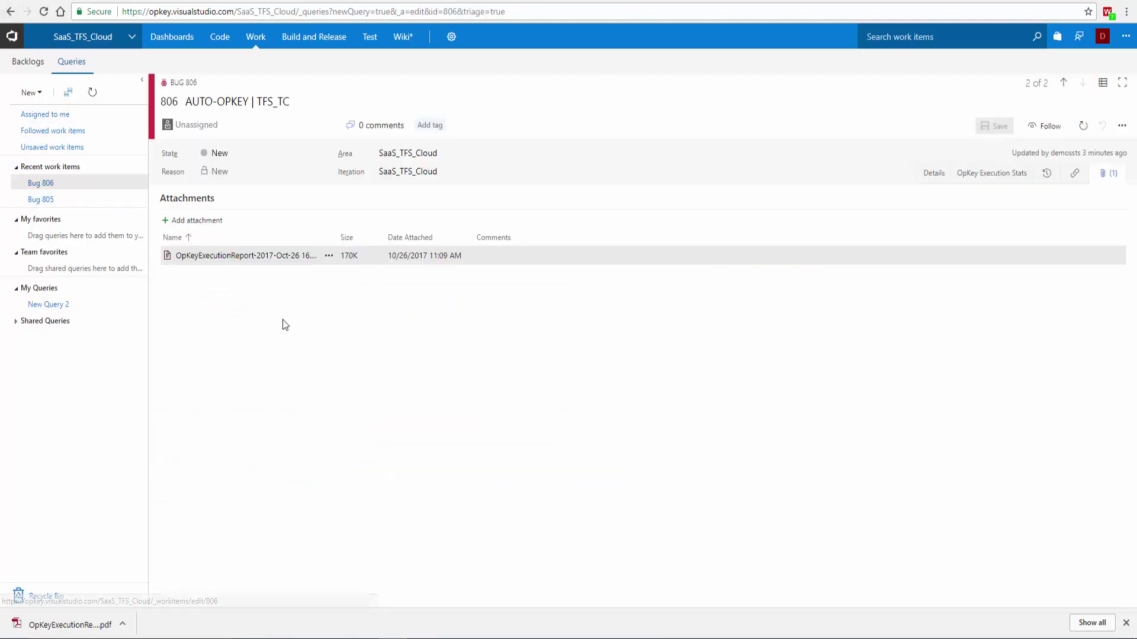
left_click(1002, 176)
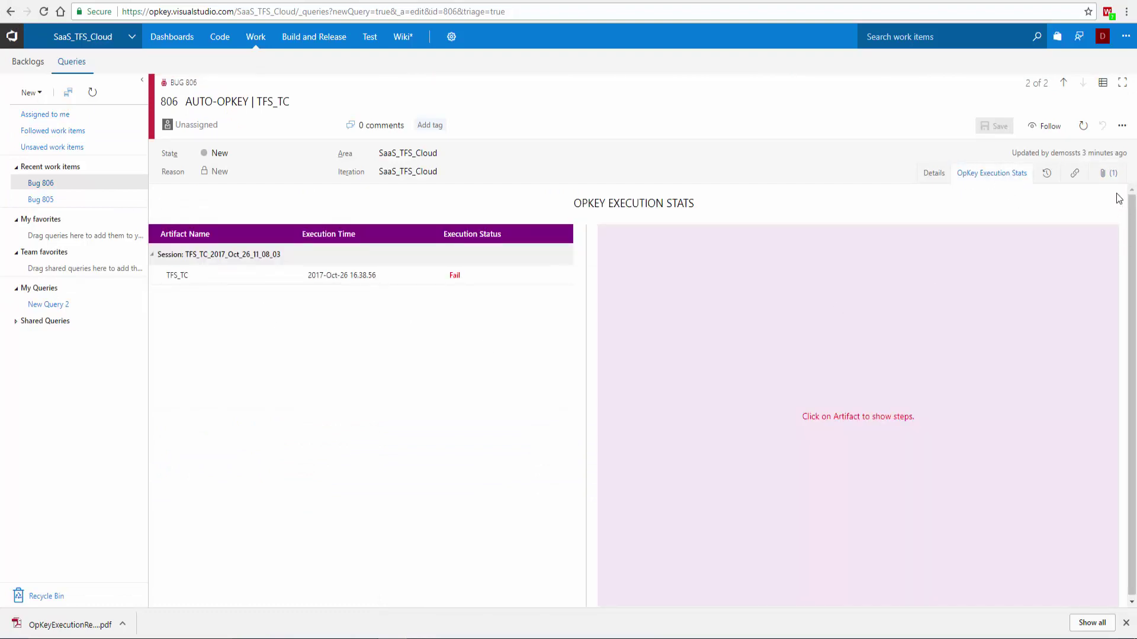
left_click(1107, 173)
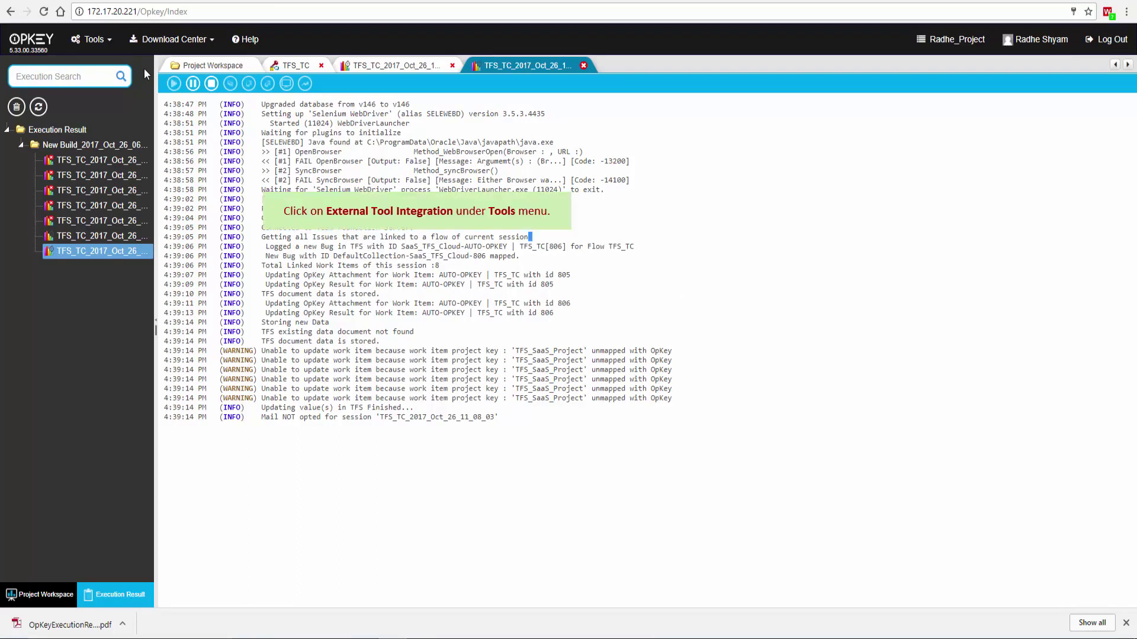
- Open the TFS Extension for OpKey configuration under Tools > External Tool Integration
left_click(93, 39)
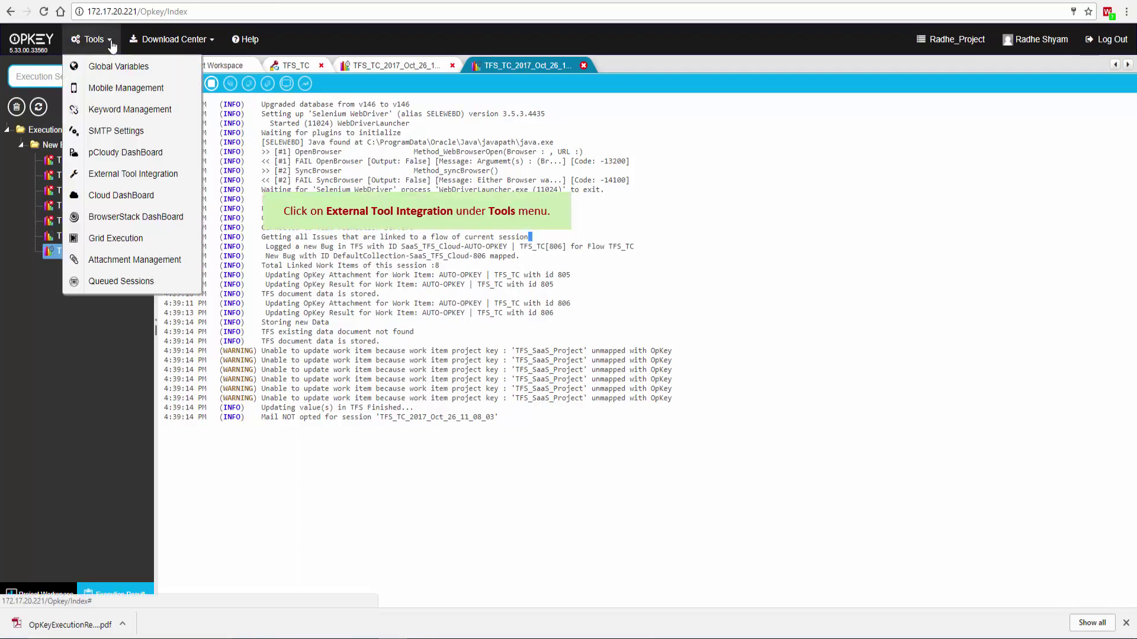
left_click(129, 174)
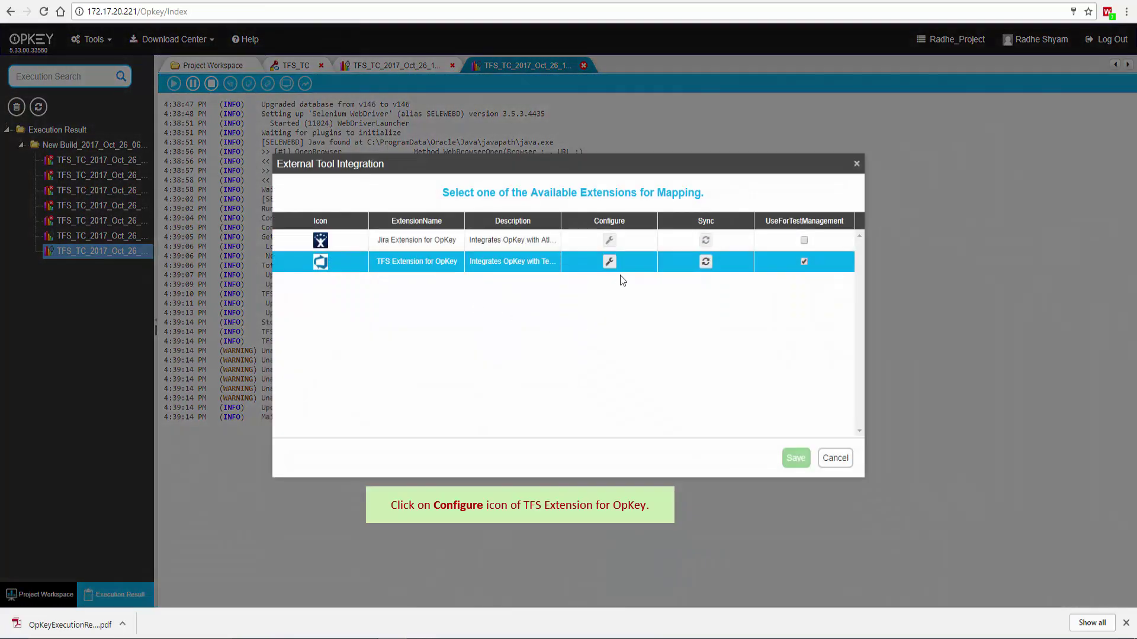
left_click(610, 262)
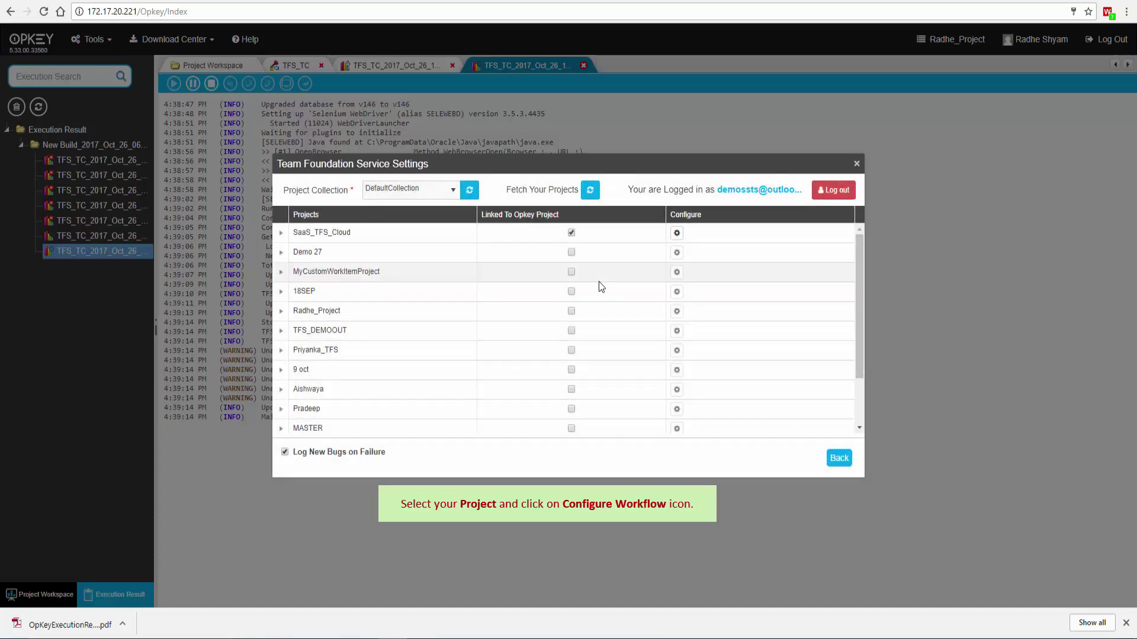
- Add a SaaS_TFS_Cloud workflow rule for Fail execution status and Bug work items
left_click(599, 233)
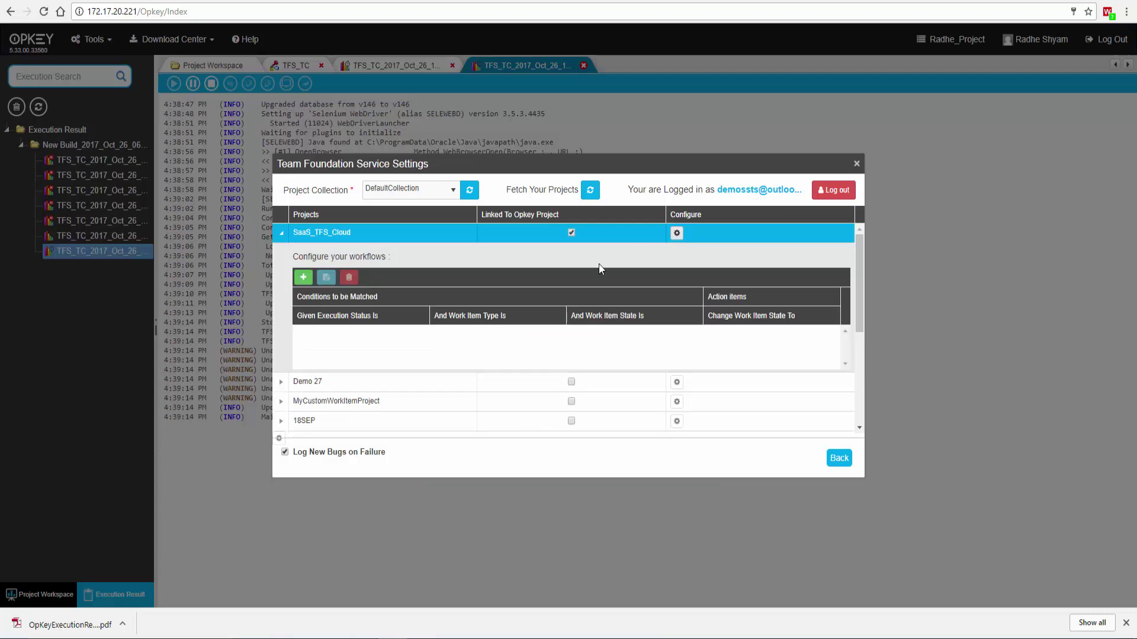
left_click(313, 278)
left_click(394, 342)
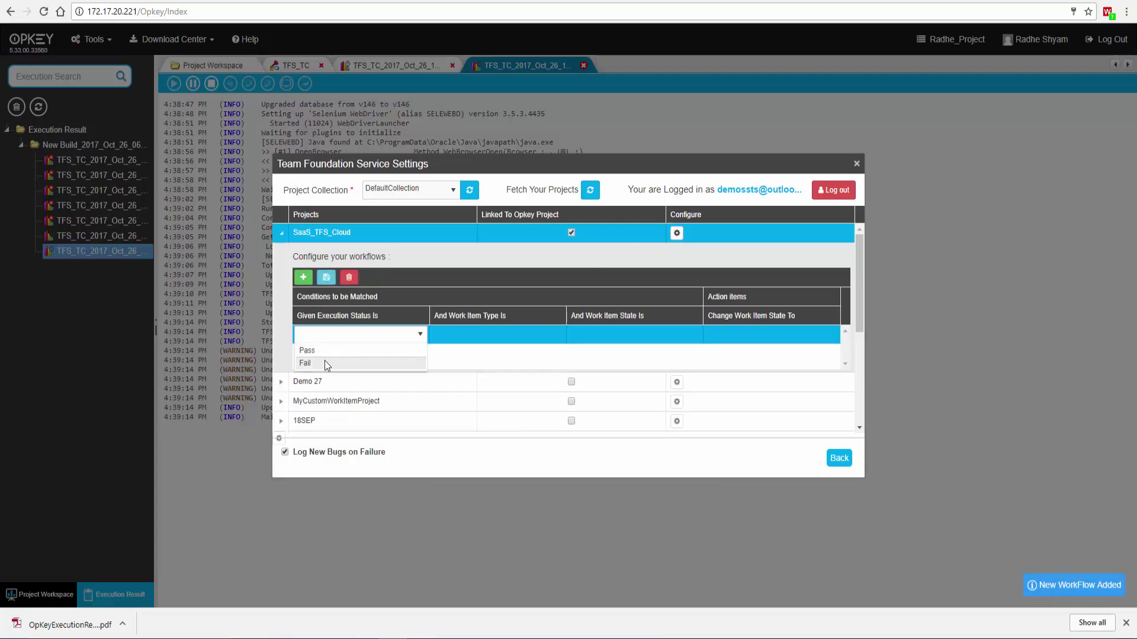
left_click(306, 363)
left_click(495, 336)
left_click(497, 335)
left_click(470, 351)
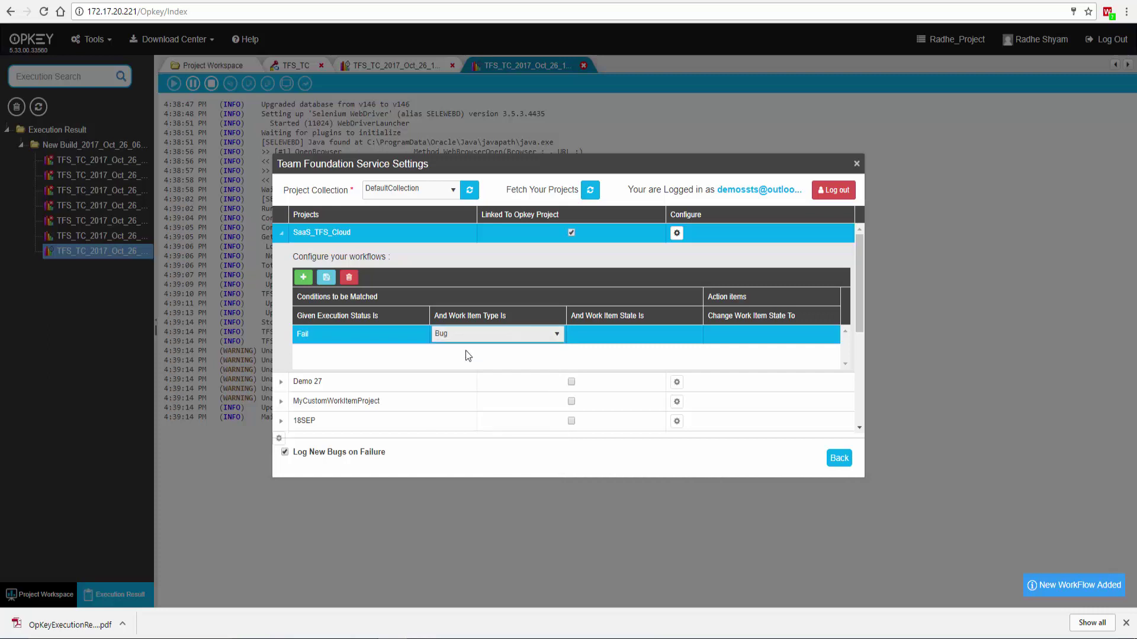
- Make the rule move New bugs to Resolved, save it, and close the TFS settings
left_click(620, 332)
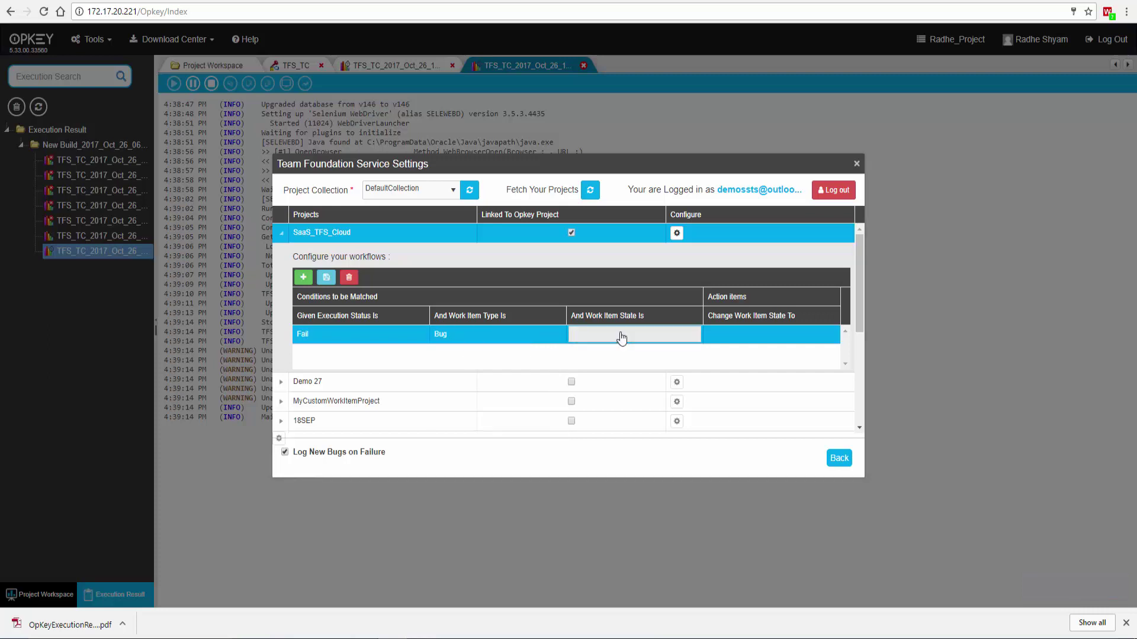
left_click(646, 336)
left_click(646, 335)
left_click(646, 333)
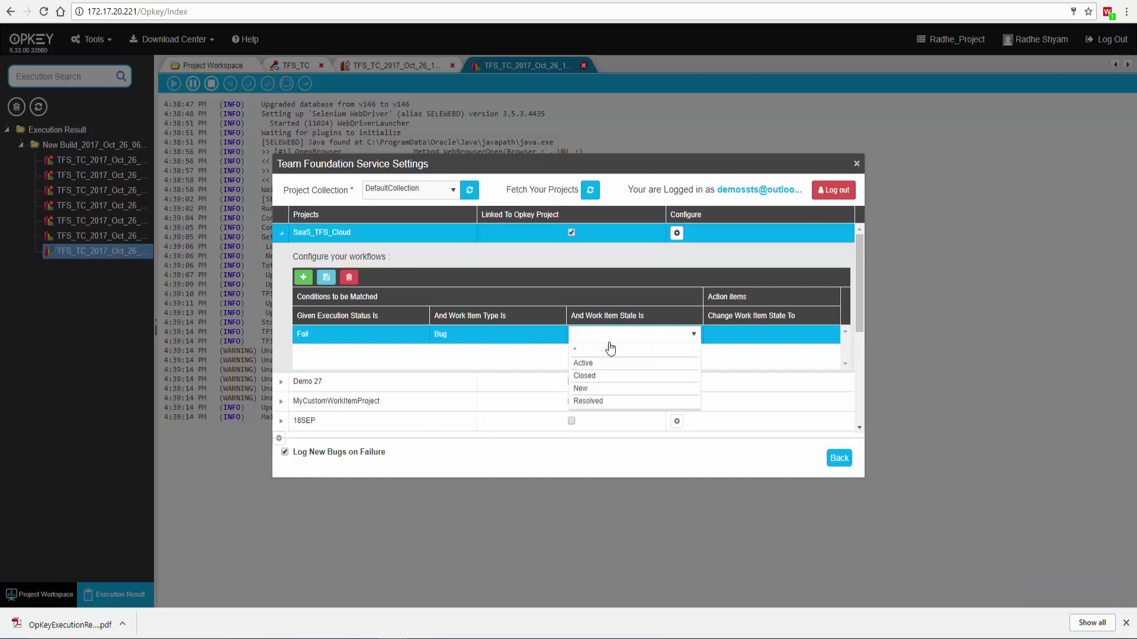
left_click(588, 388)
left_click(759, 335)
left_click(759, 337)
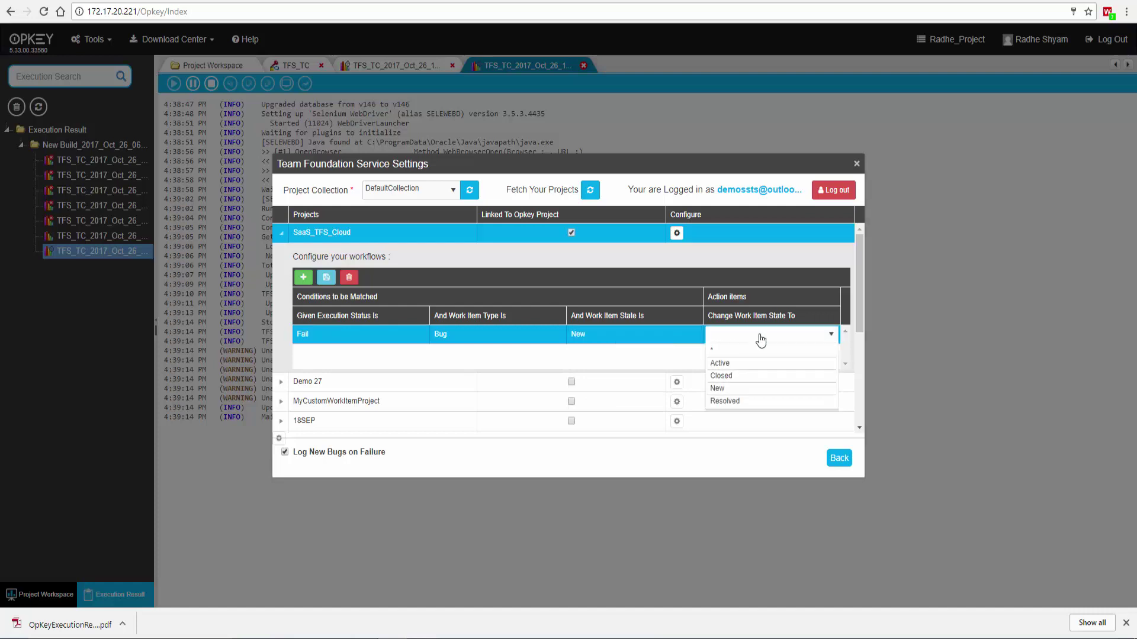
left_click(729, 402)
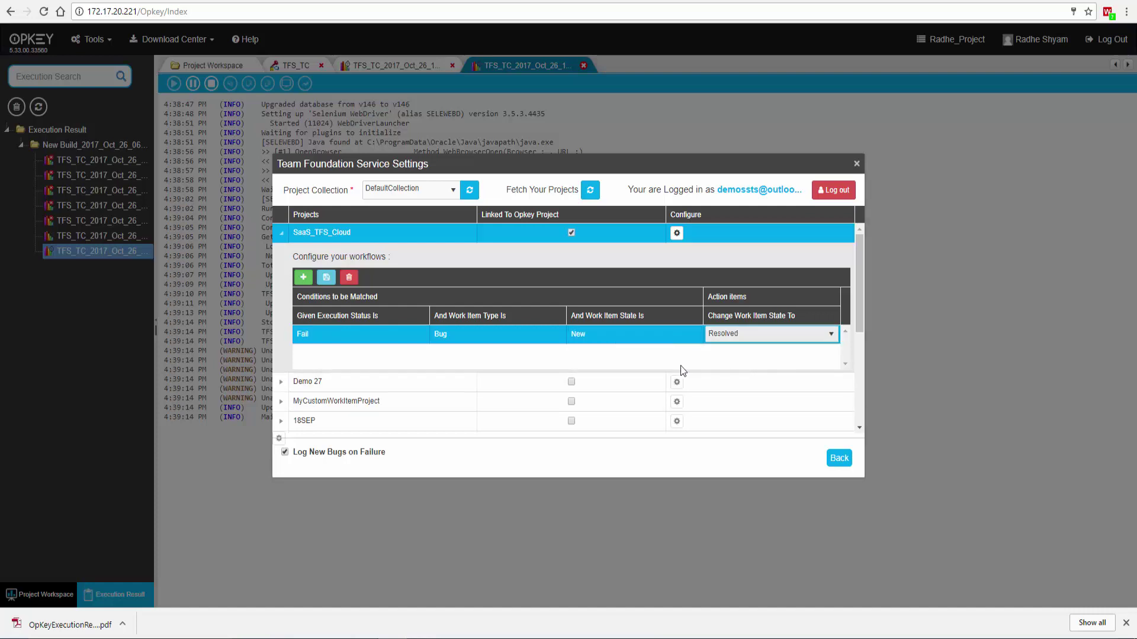
left_click(327, 278)
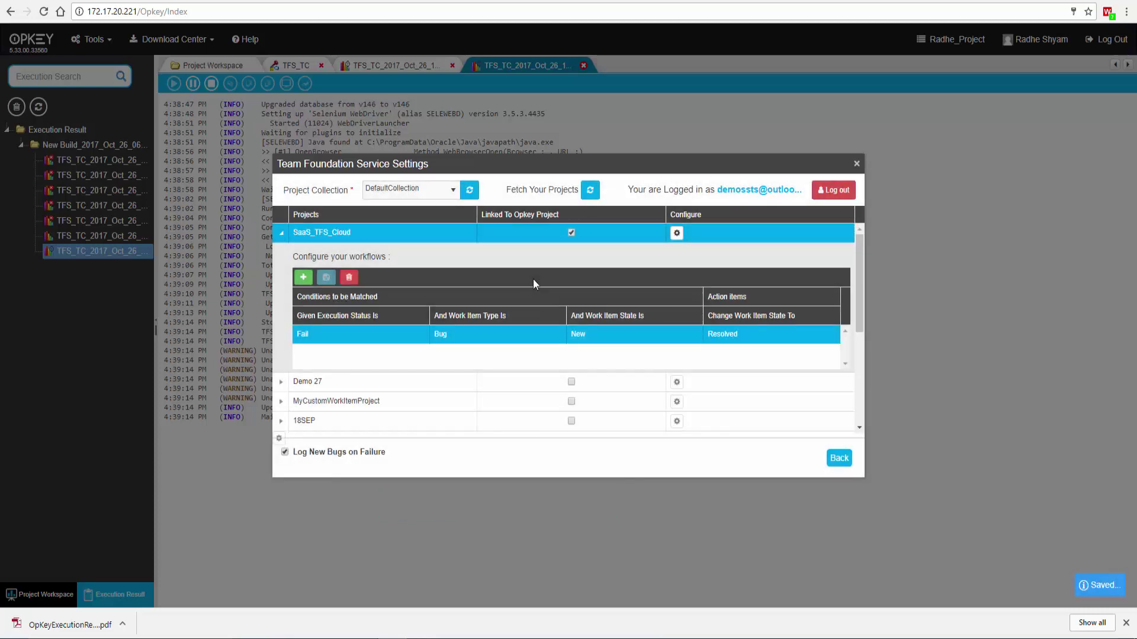
left_click(856, 164)
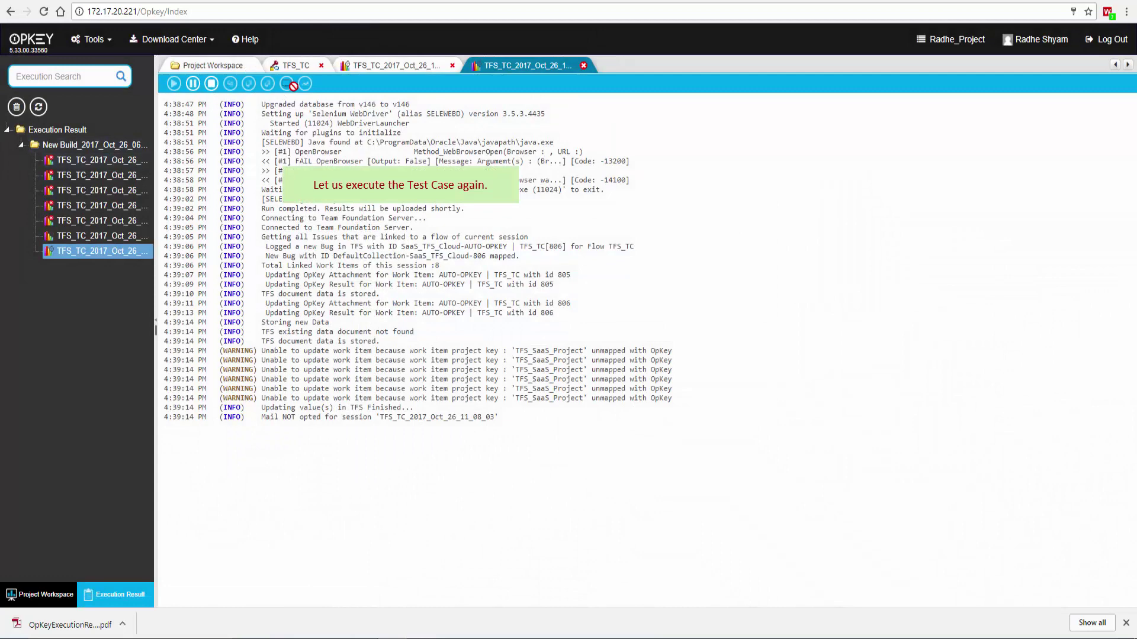
- Rerun TFS_TC with the Selenium WebDriver plugin and highlight the log line logging bug 807
left_click(290, 67)
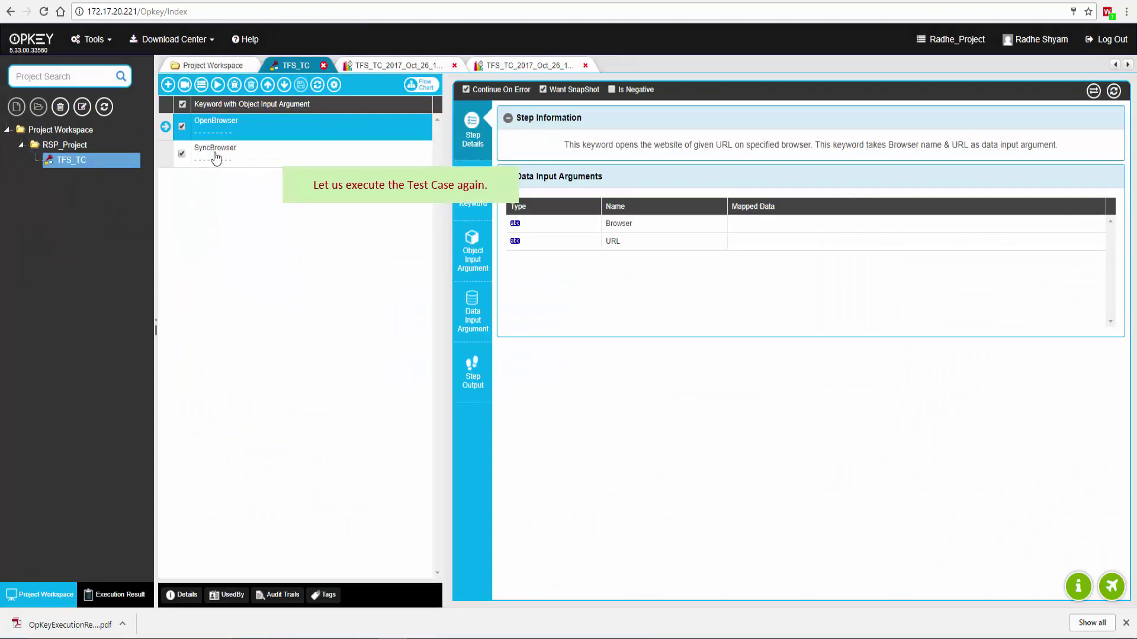
left_click(218, 85)
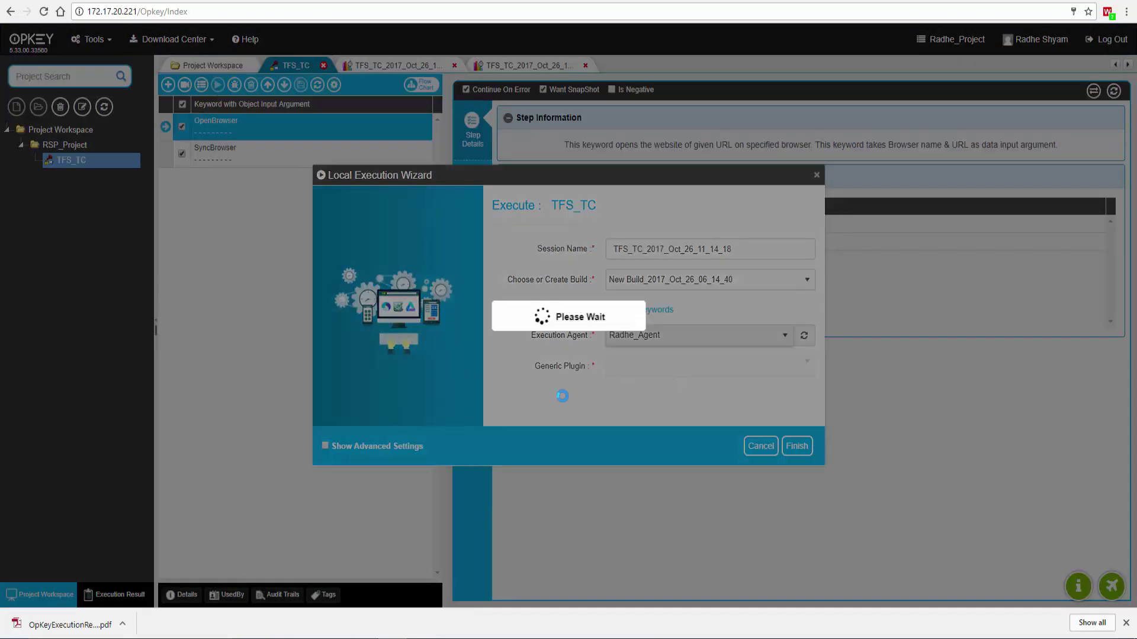
left_click(638, 367)
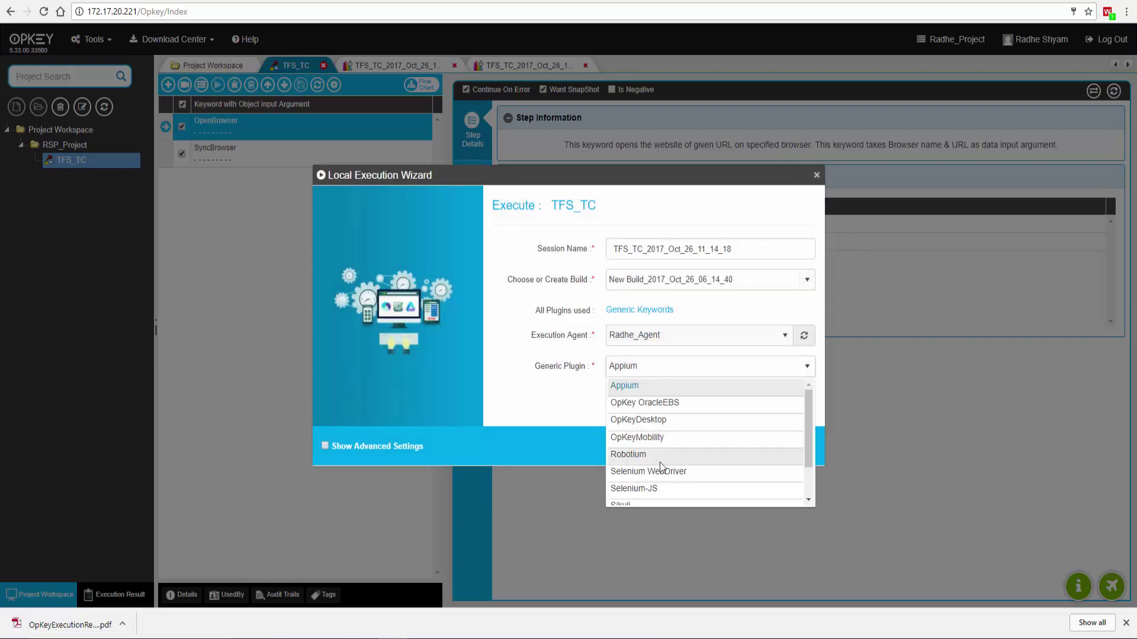
left_click(658, 469)
left_click(382, 447)
left_click(800, 447)
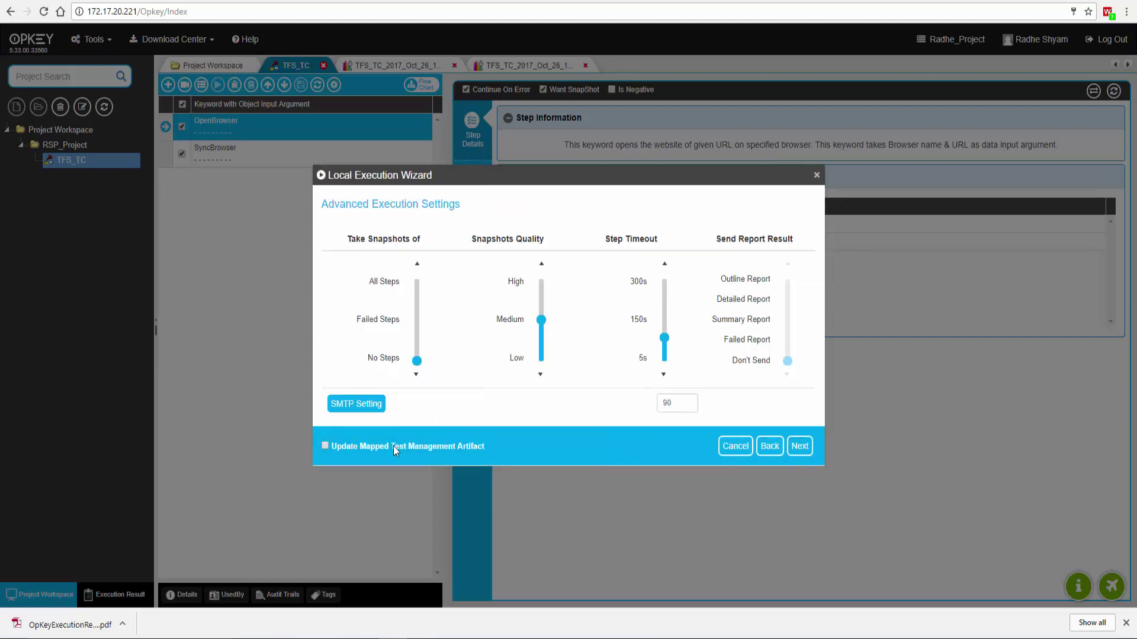
left_click(800, 445)
left_click(798, 447)
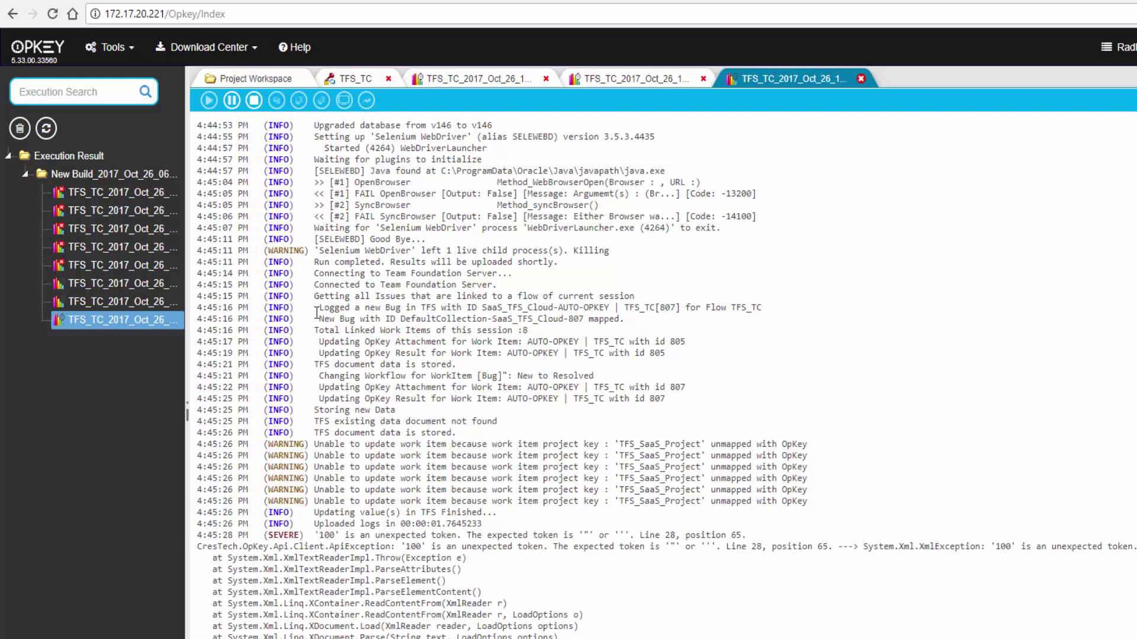
left_click_drag(317, 307, 751, 399)
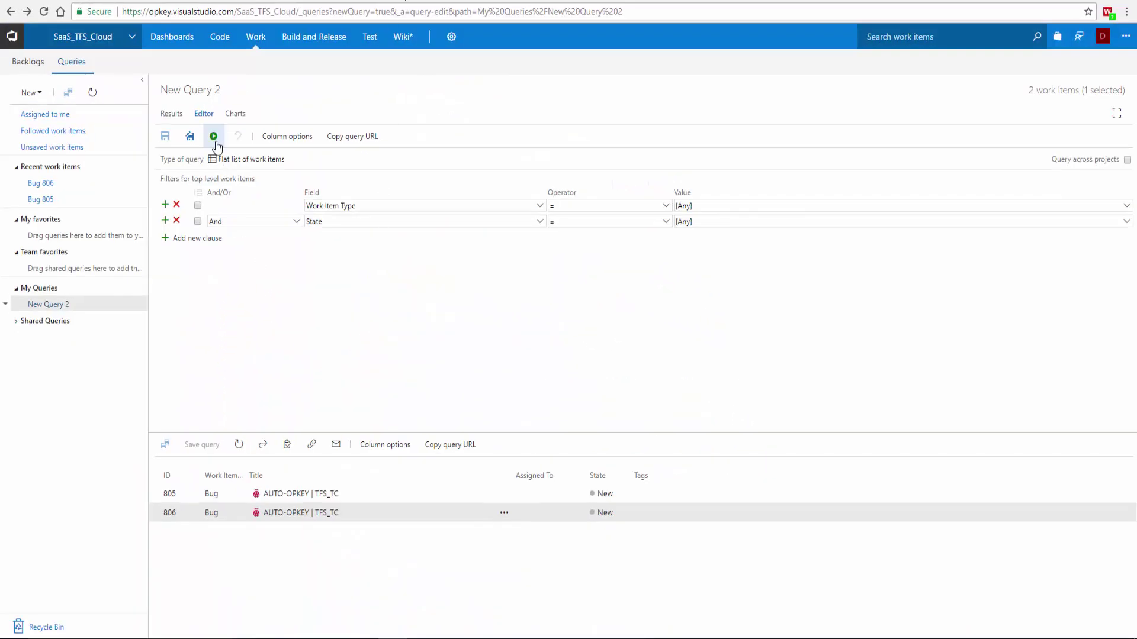
- Rerun the query and expand Bug 805's earliest TFS_TC run steps in OpKey Execution Stats
left_click(214, 140)
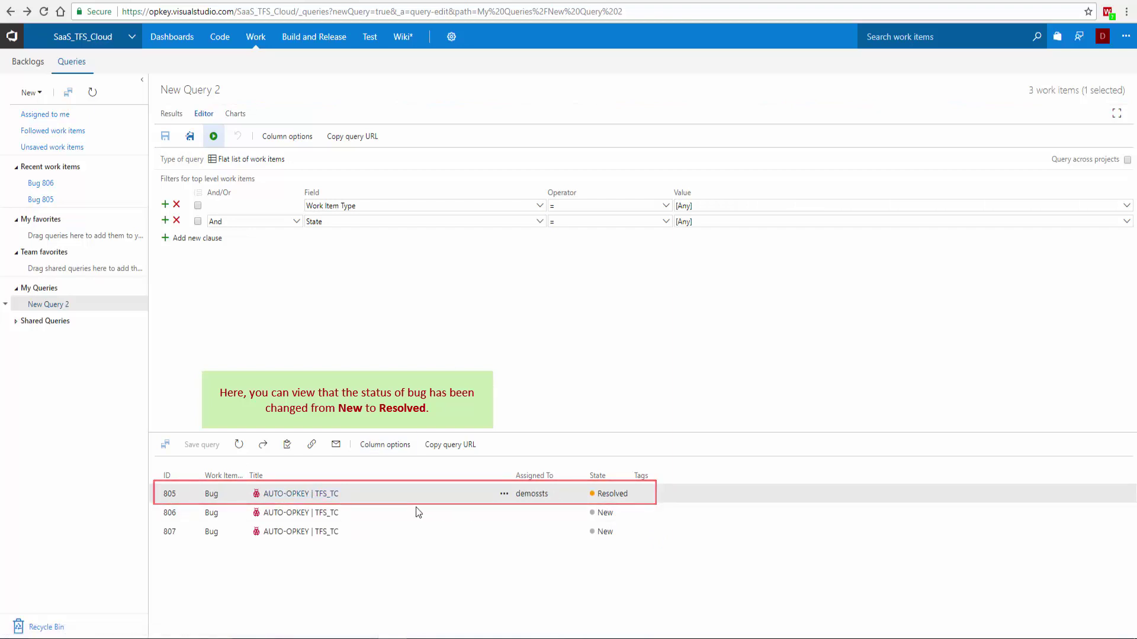
left_click(290, 495)
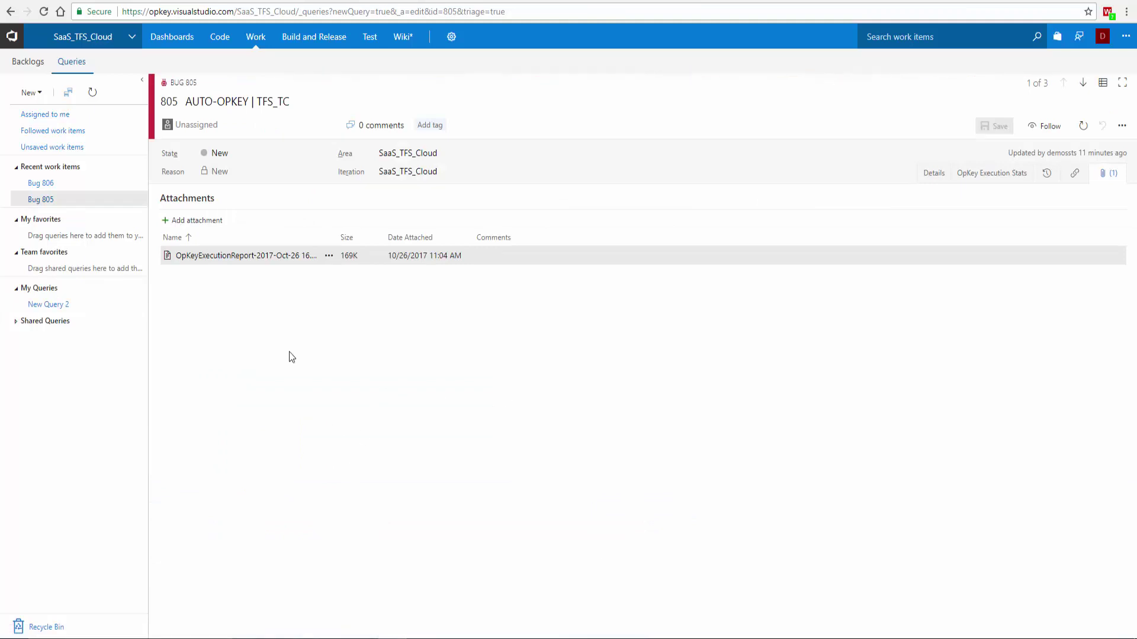
left_click(1001, 174)
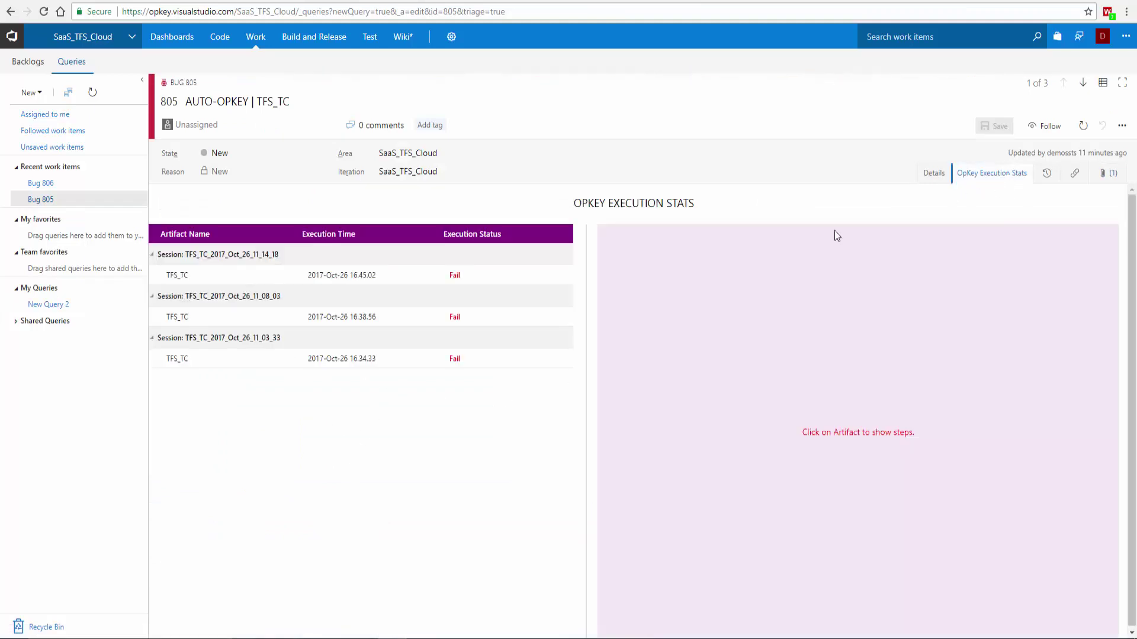
left_click(179, 361)
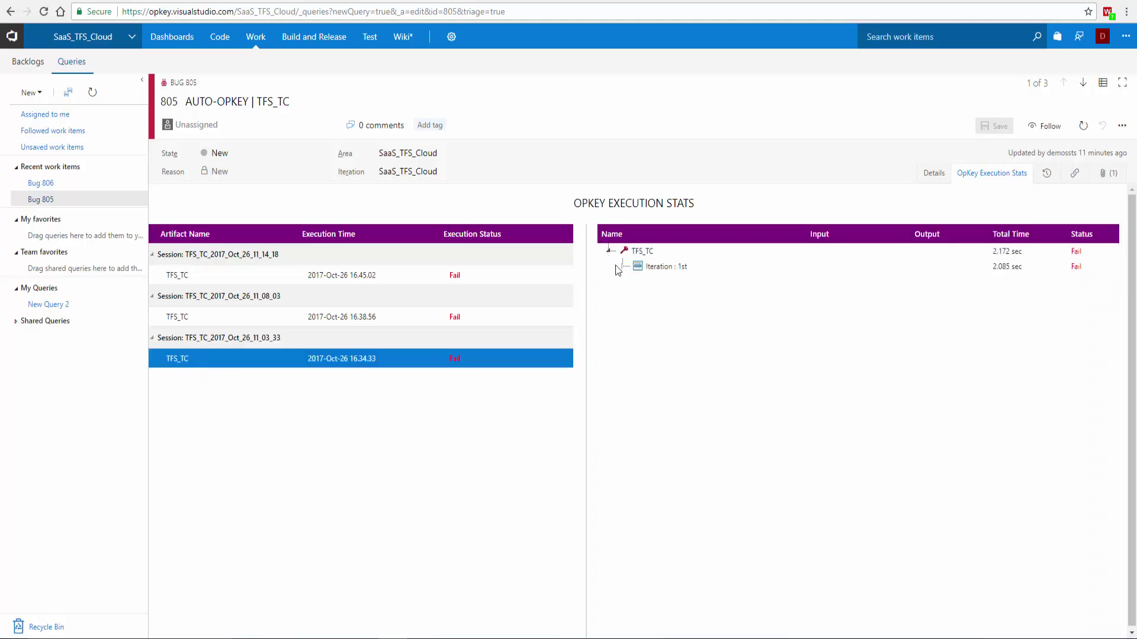
left_click(621, 266)
- Download and view Bug 805's execution report PDF, then return to the query results
left_click(1107, 174)
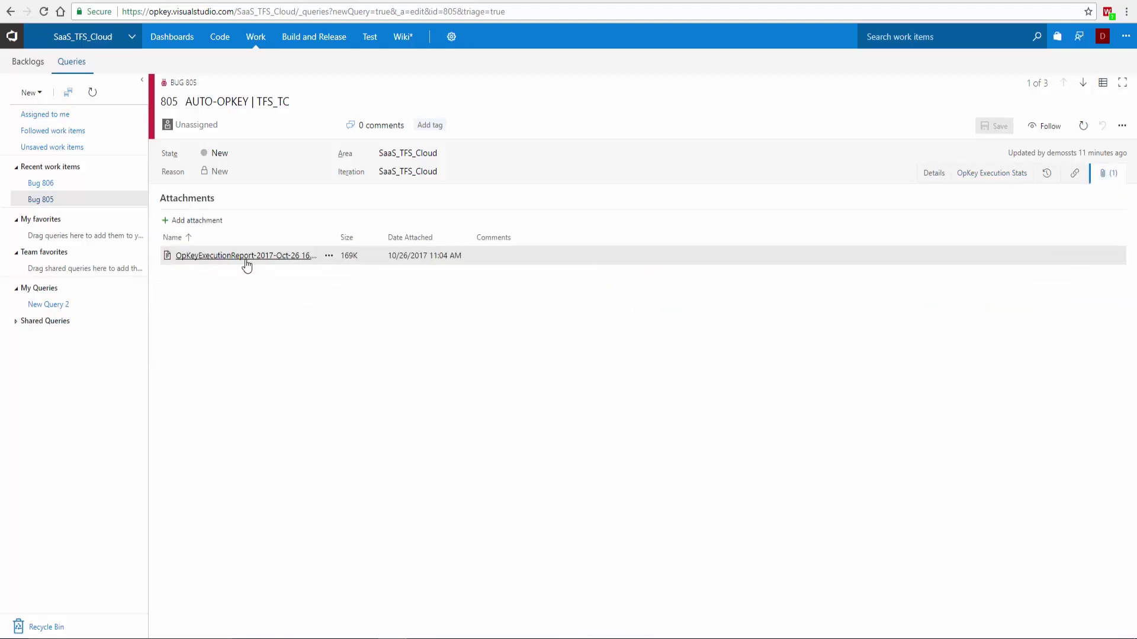
left_click(242, 256)
left_click(56, 623)
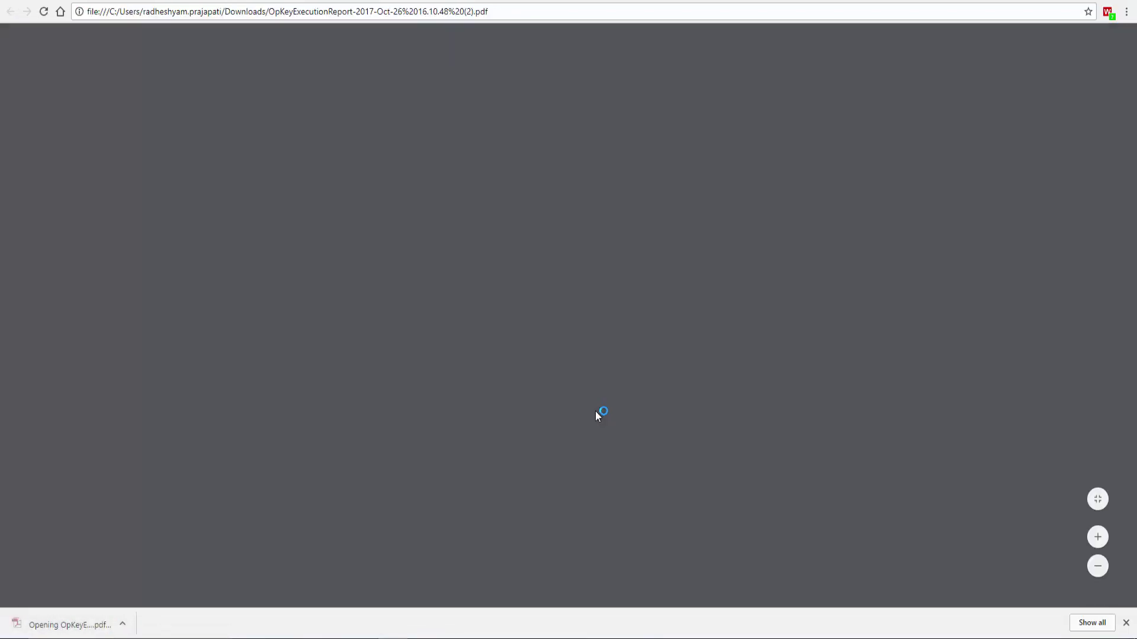
scroll(554, 448, "down", 15)
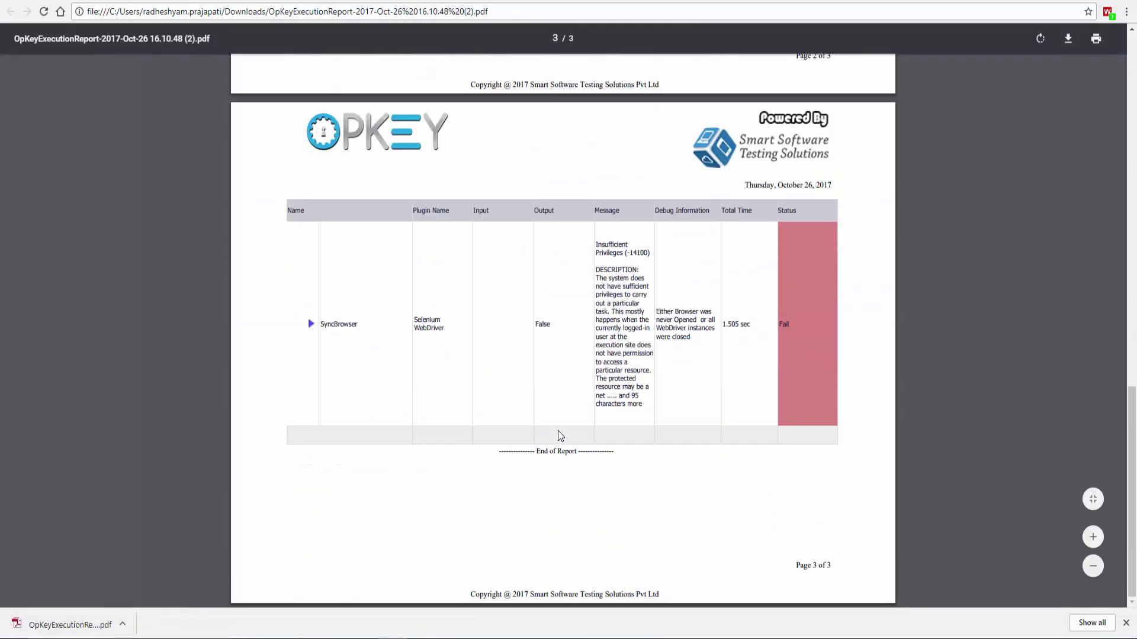
key("ctrl+w")
left_click(10, 11)
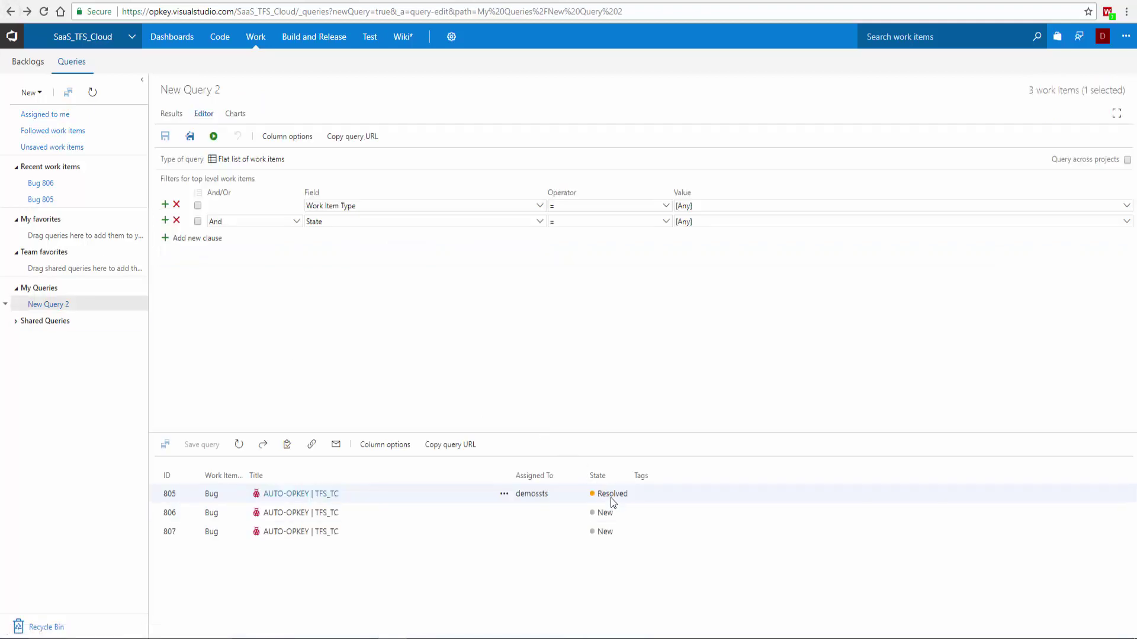
- Open Bug 807 and expand its TFS_TC run's first iteration in OpKey Execution Stats
left_click(301, 531)
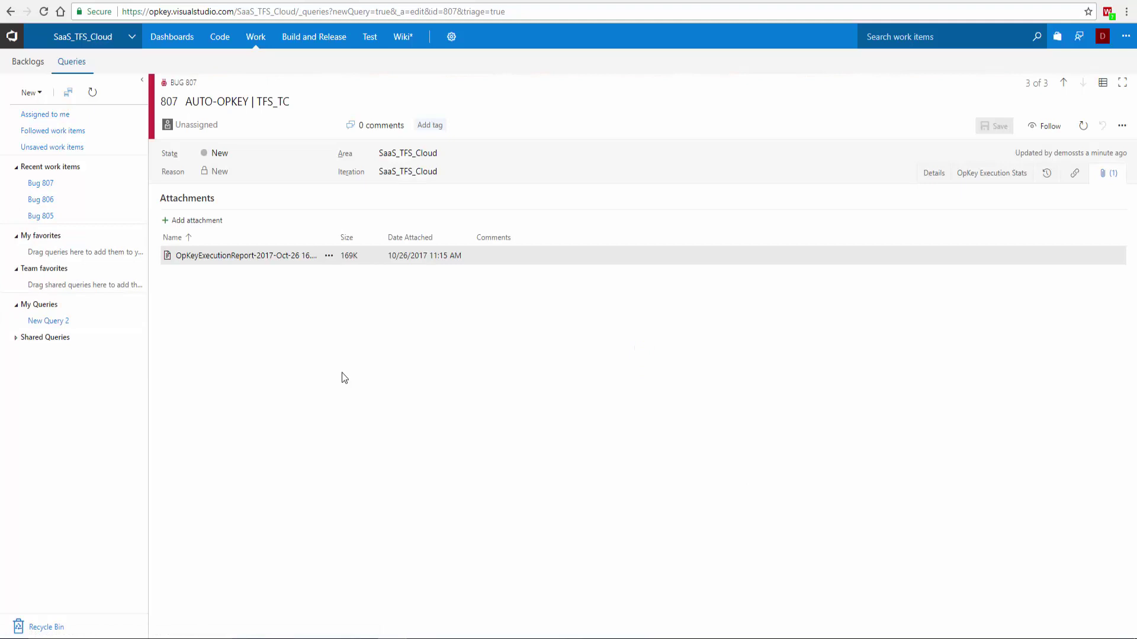
left_click(1000, 175)
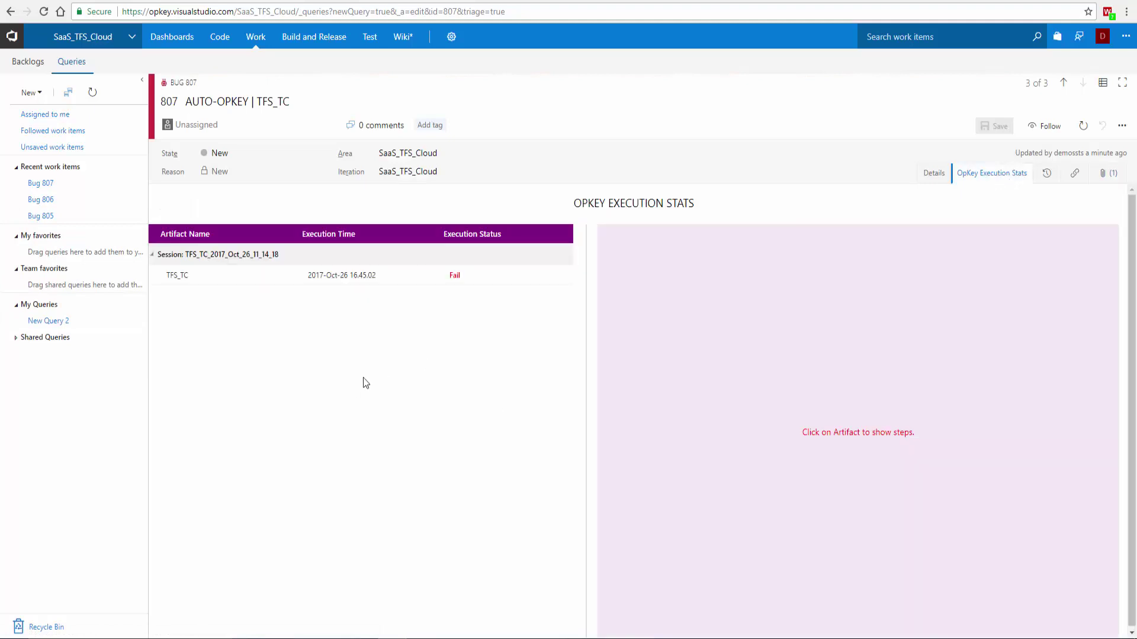
left_click(211, 278)
left_click(608, 251)
left_click(623, 265)
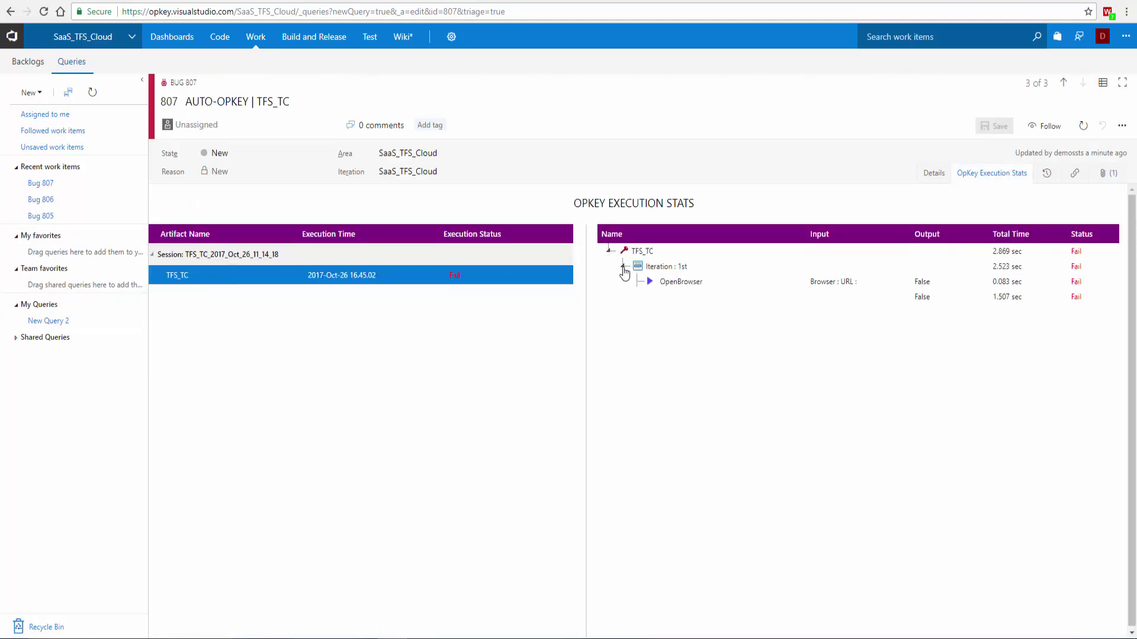
- Download and view Bug 807's attached execution report PDF, then close it
left_click(1105, 173)
left_click(225, 256)
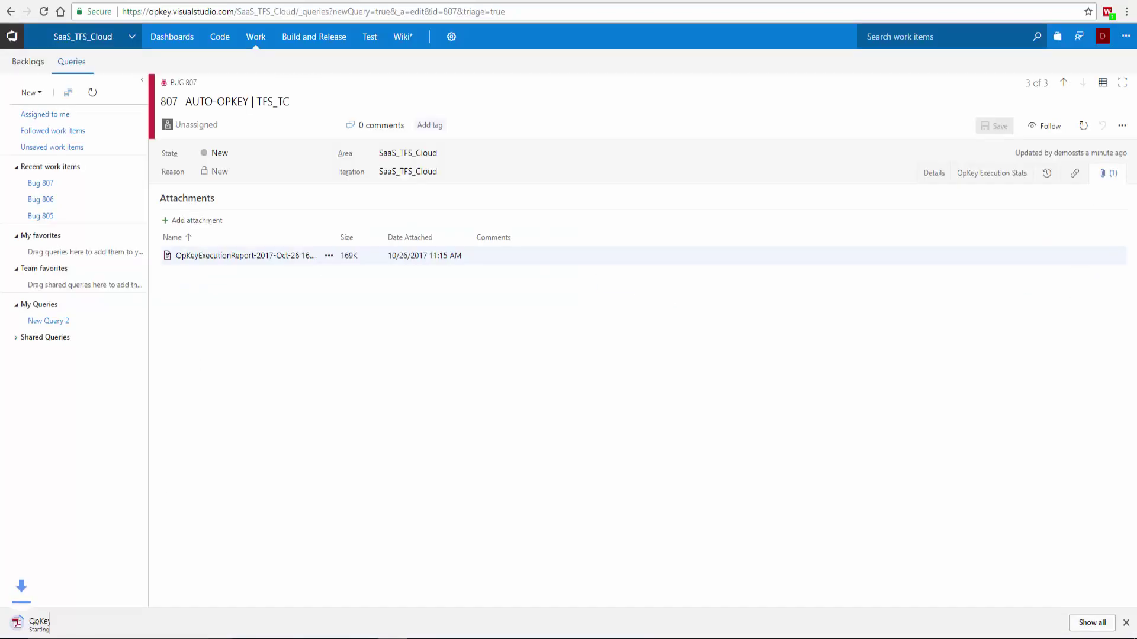
left_click(56, 616)
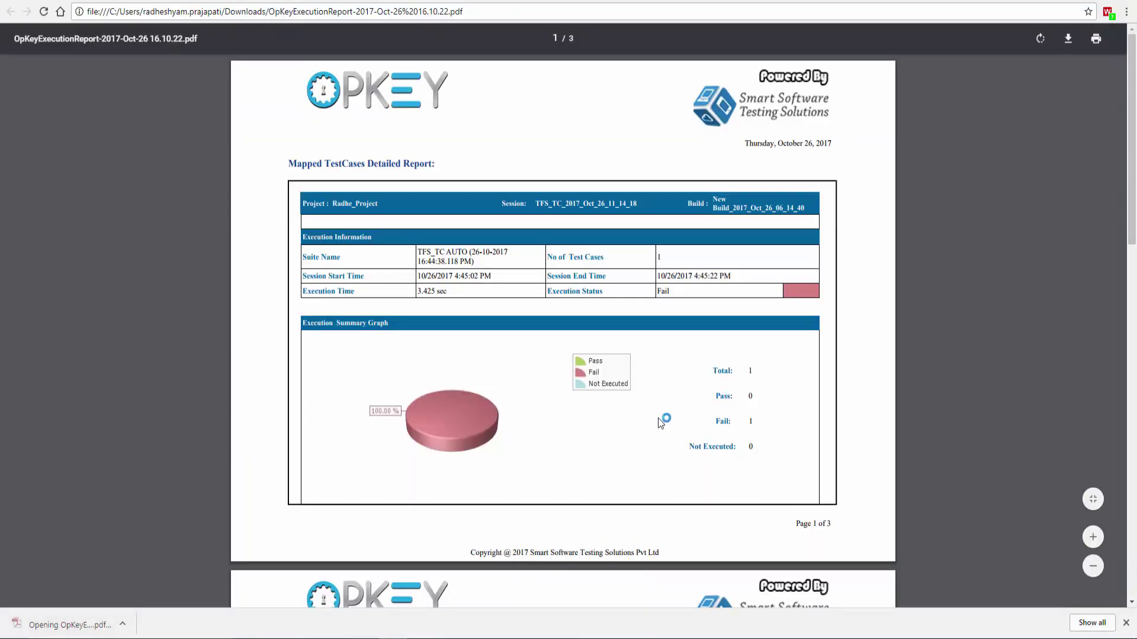
scroll(659, 418, "down", 15)
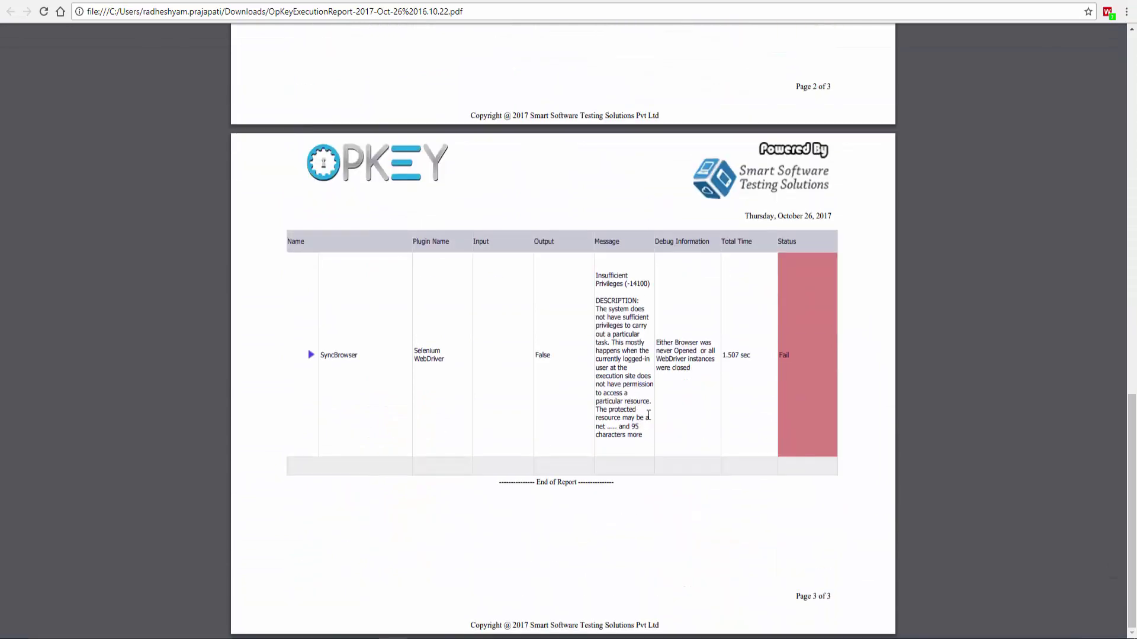
key("ctrl+w")
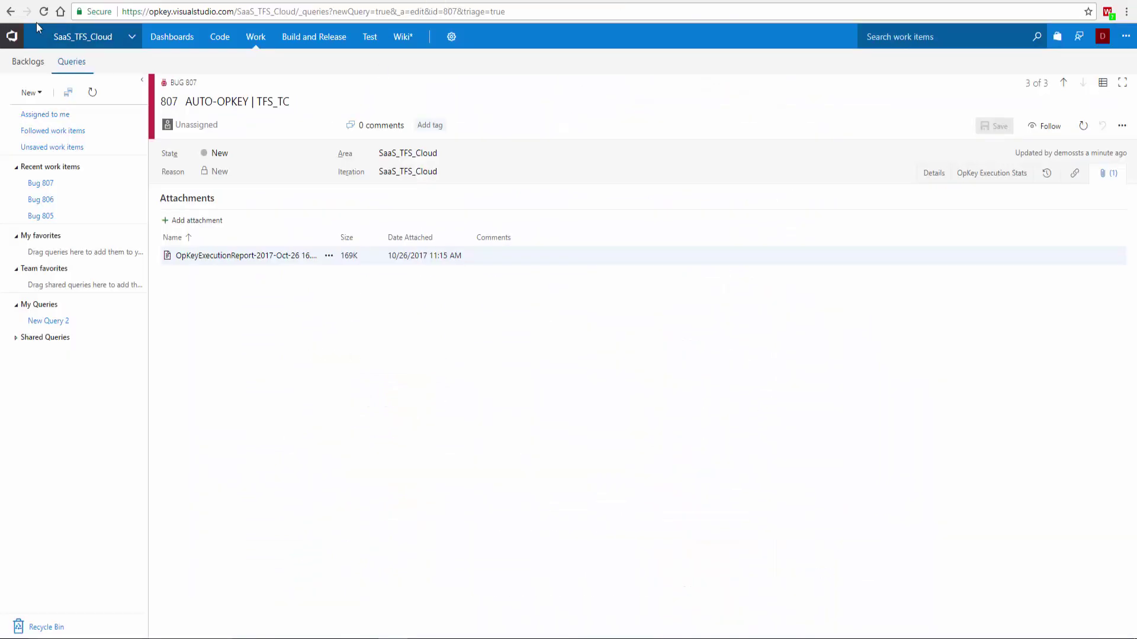